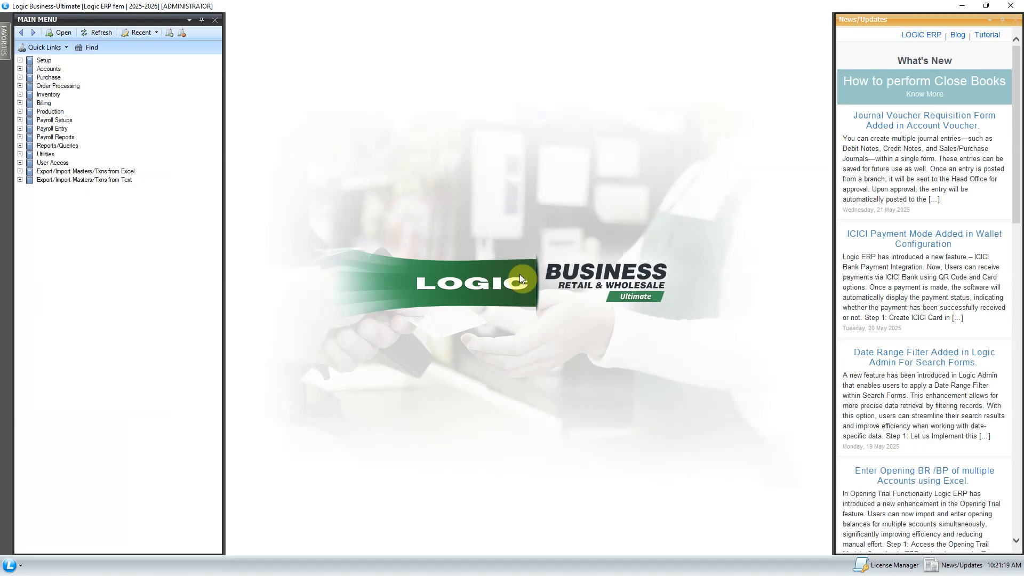
- Open the Link Tax Types(Rate Basis) - Sale form from the tax setup
left_click(20, 60)
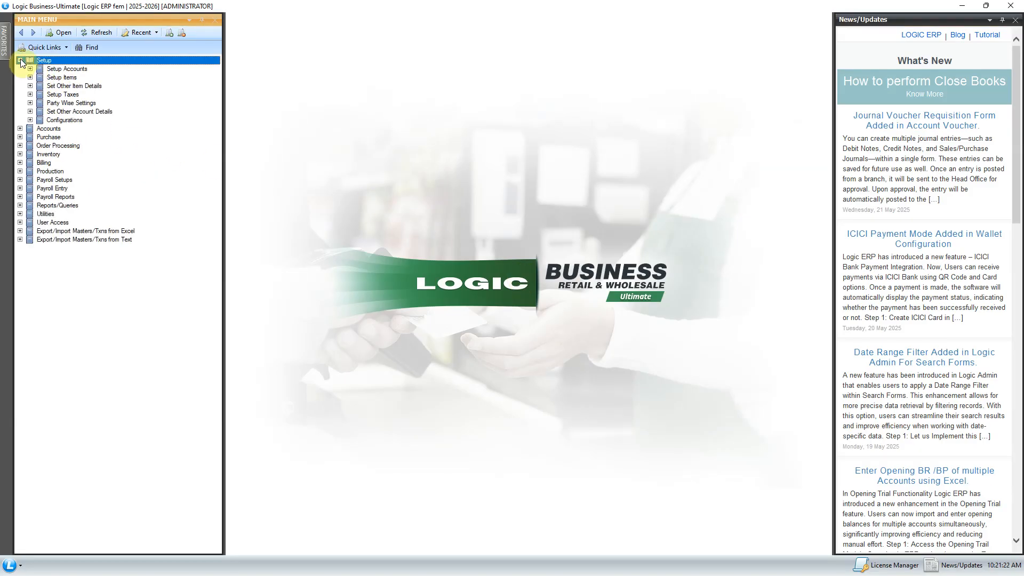
left_click(30, 95)
left_click(178, 172)
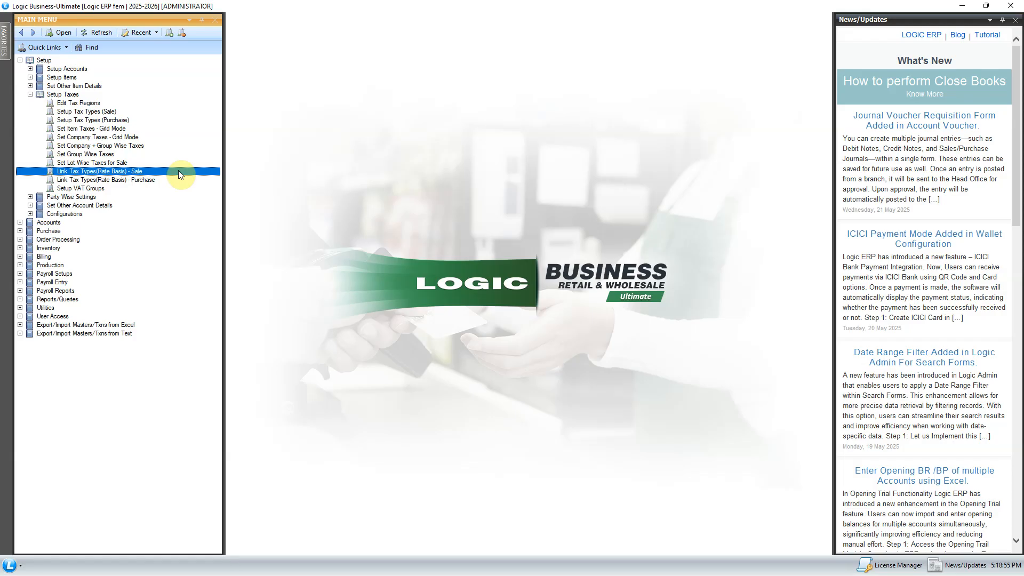
double_click(178, 171)
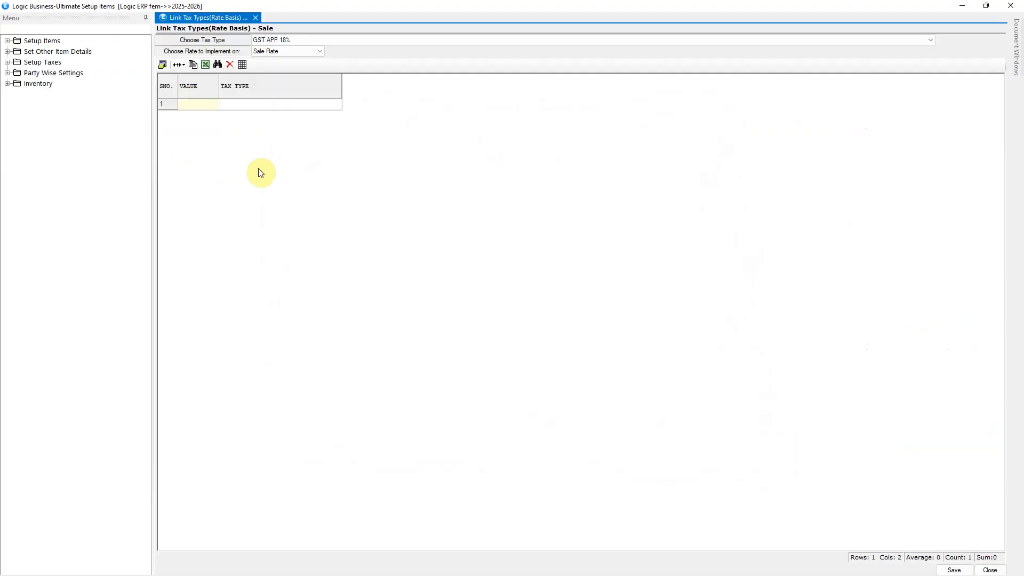
- Choose the GST SALE APPAREL 5% tax type and review its user-defined net amount components
left_click(402, 41)
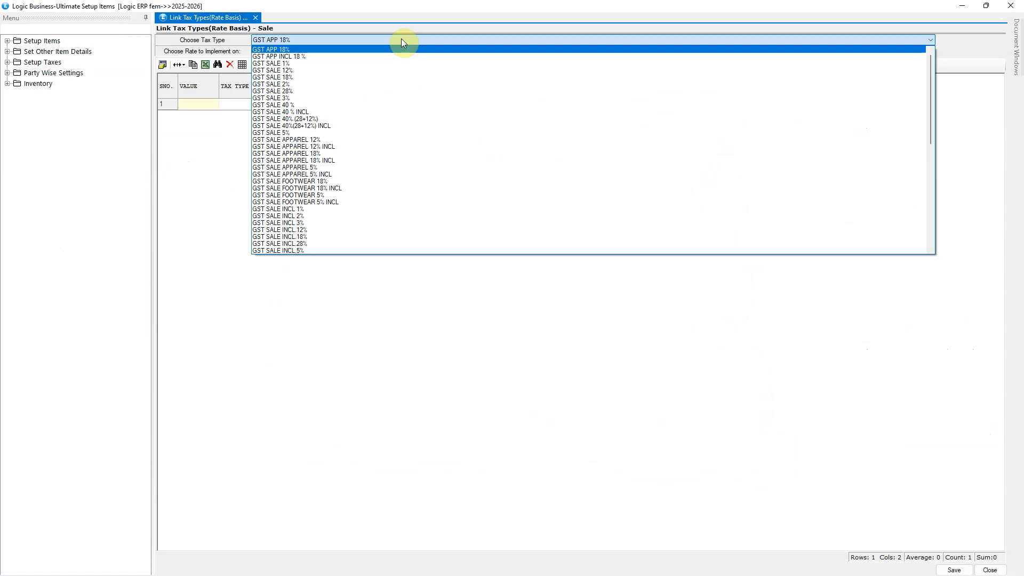
left_click(439, 169)
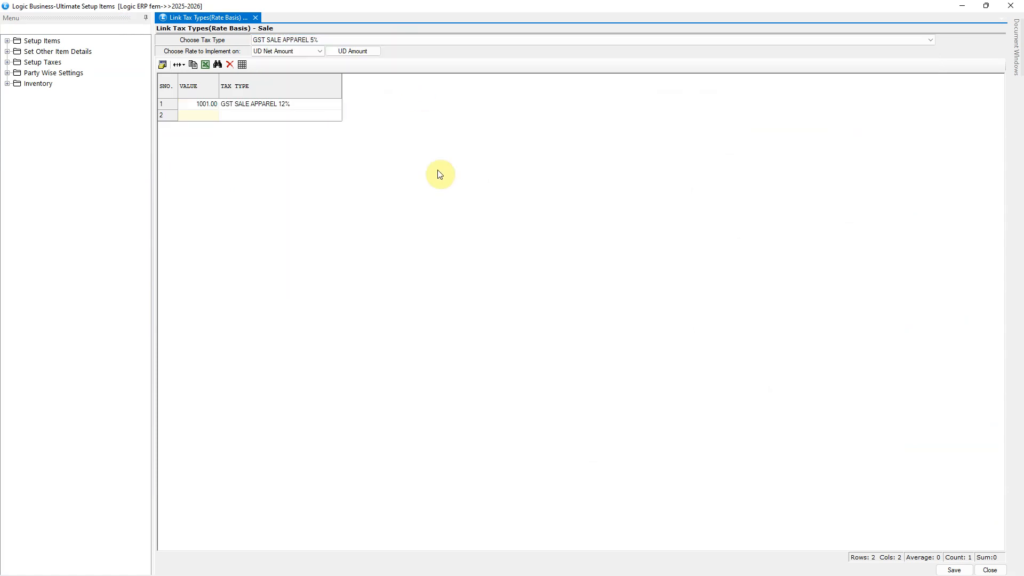
left_click(378, 51)
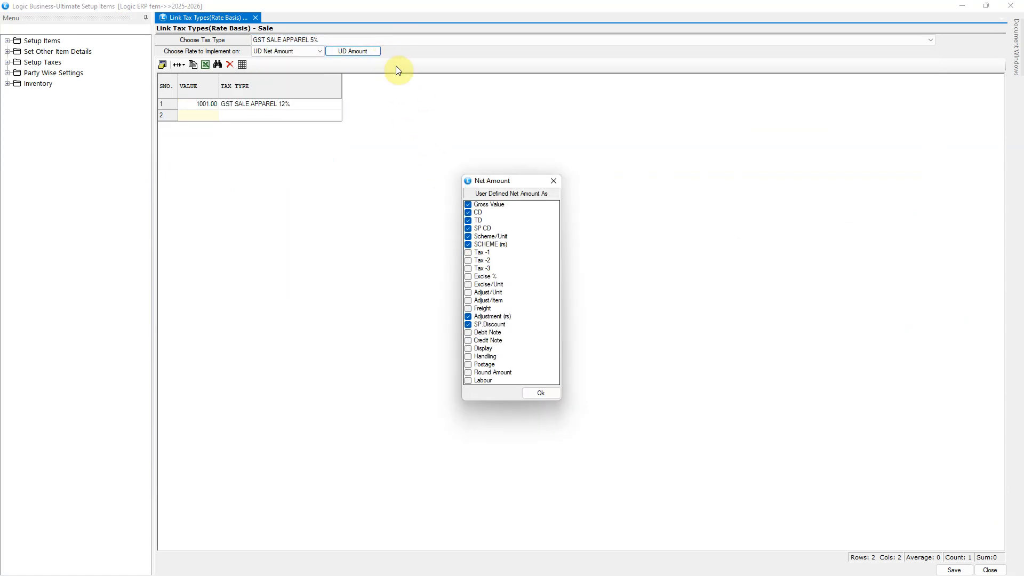
left_click(553, 182)
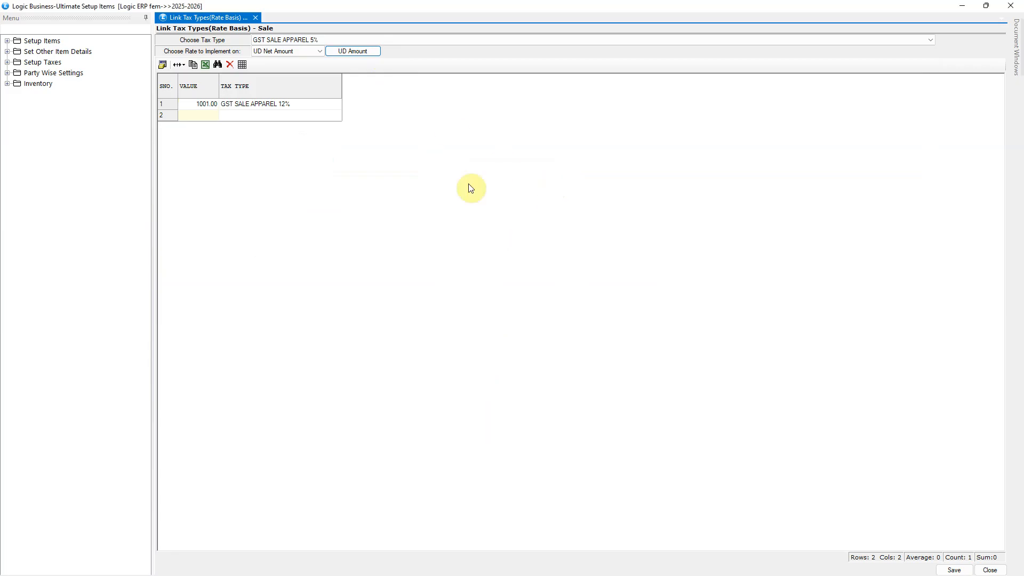
- Set the first row's value to 2501 with tax type GST SALE APPAREL 18%, and save the data
left_click(199, 106)
type("2501")
key("Tab")
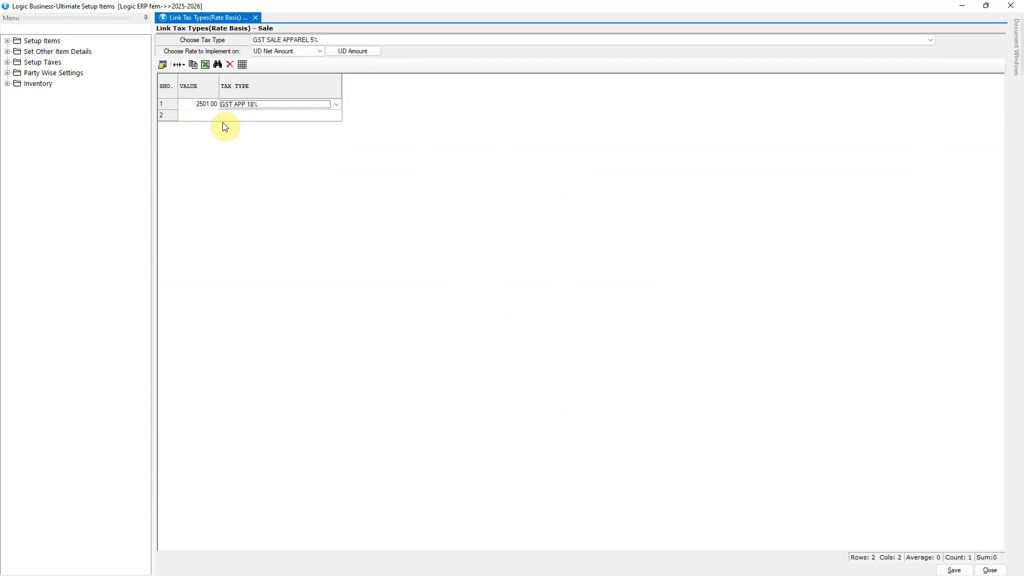
left_click(287, 105)
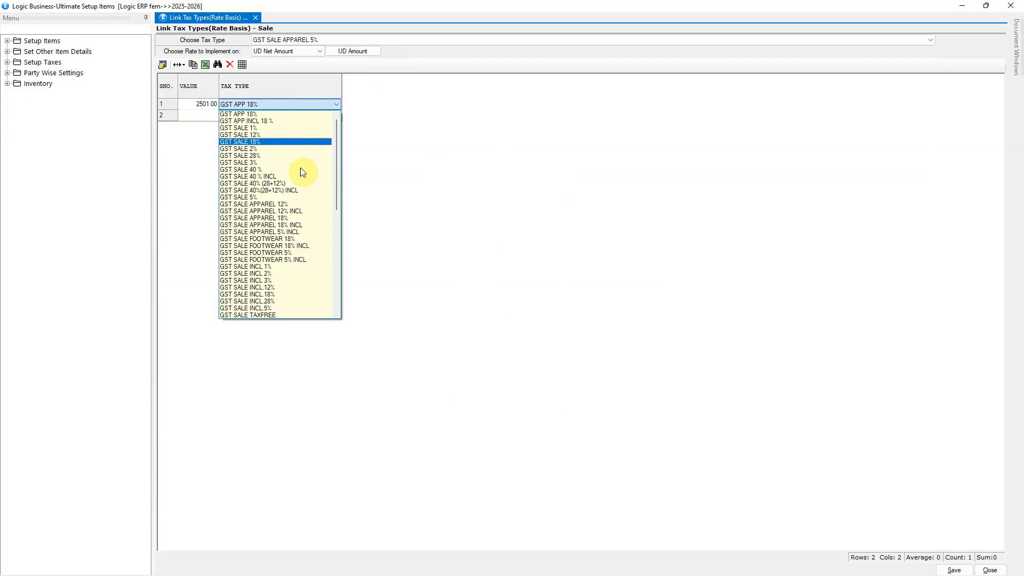
left_click(322, 218)
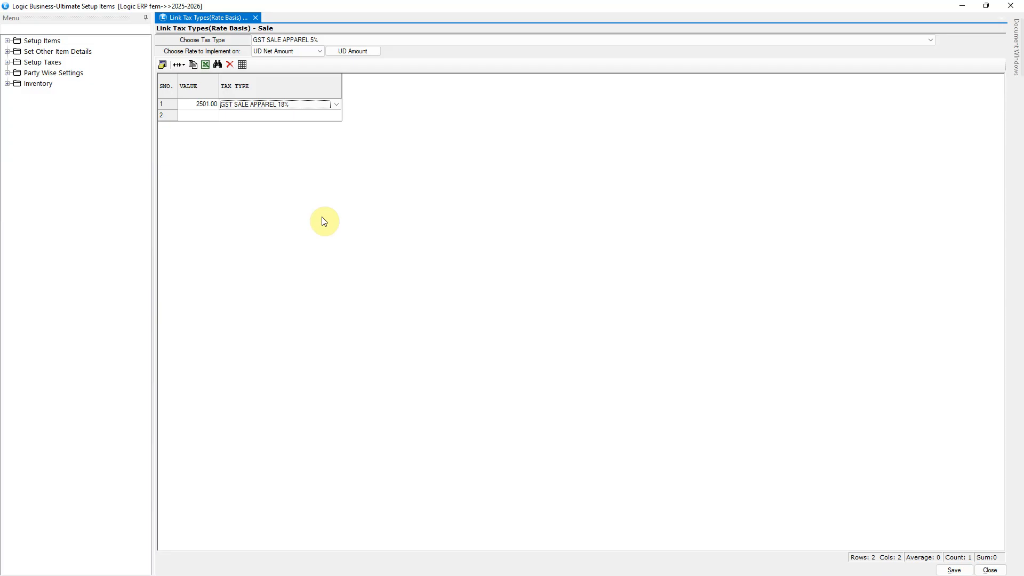
key("alt+s")
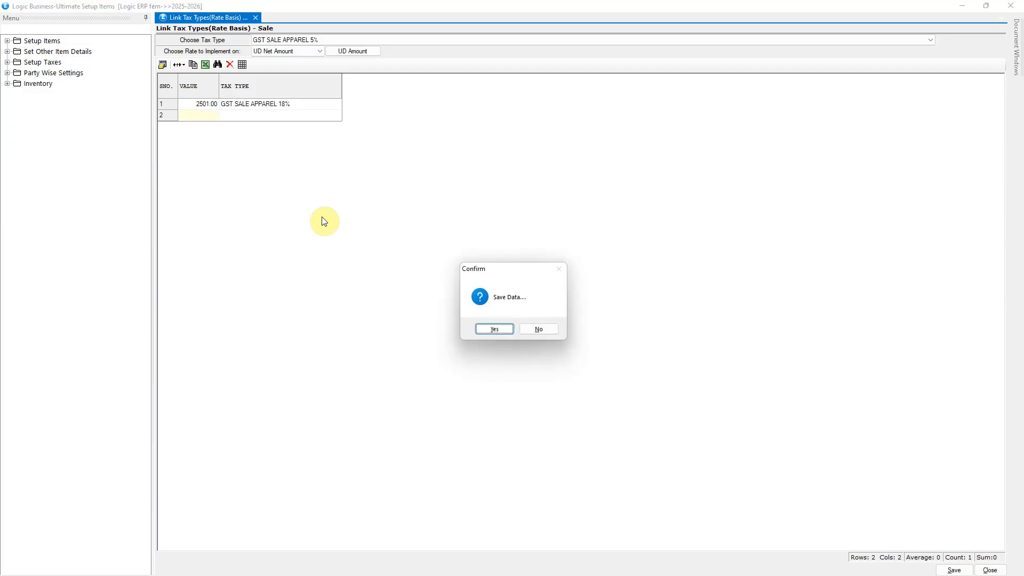
left_click(485, 330)
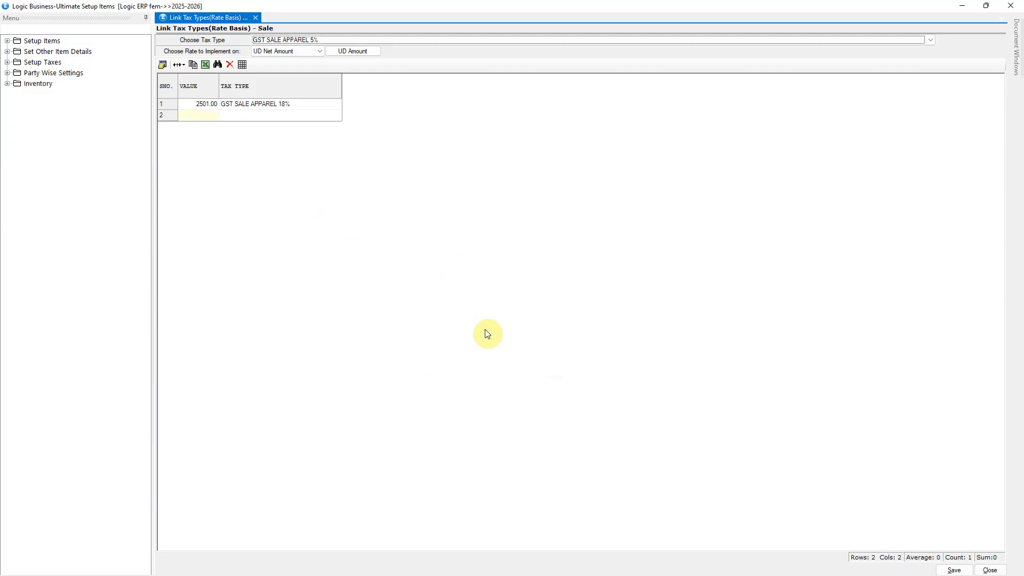
- For GST SALE APPAREL 5% INCL, set the first row to value 2501 with GST SALE APPAREL 18% INCL, and save
left_click(397, 39)
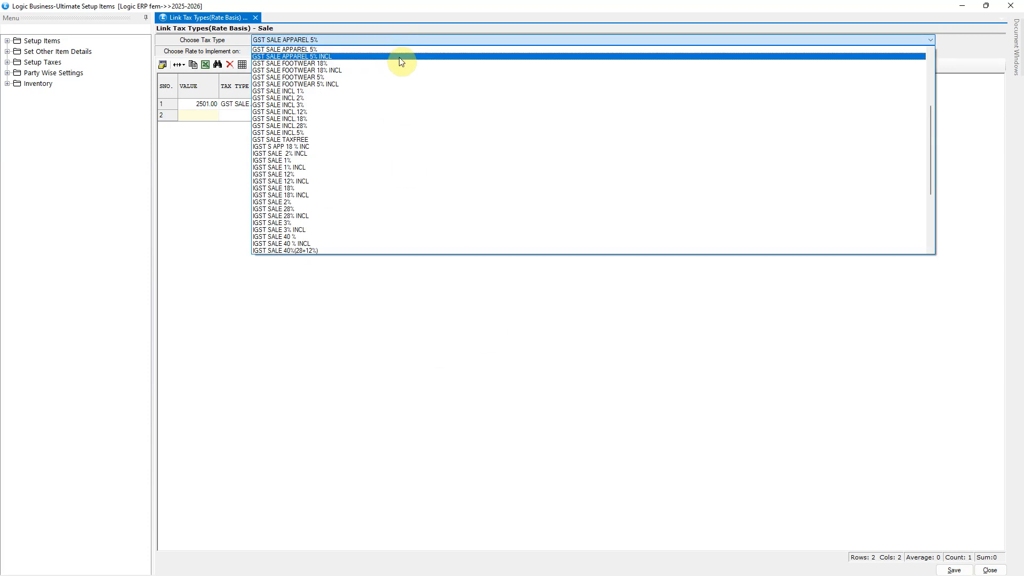
left_click(401, 56)
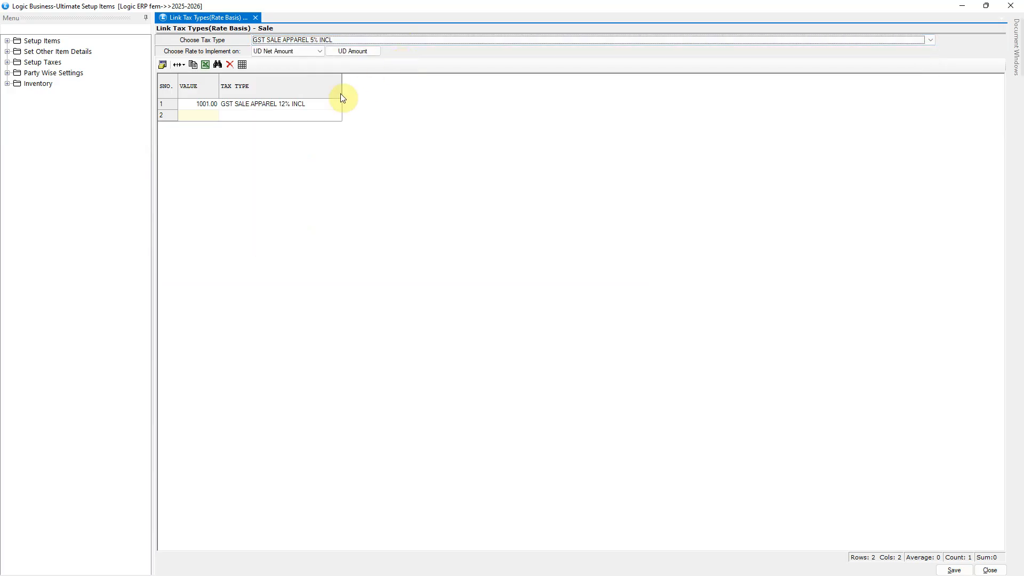
left_click(187, 104)
type("25")
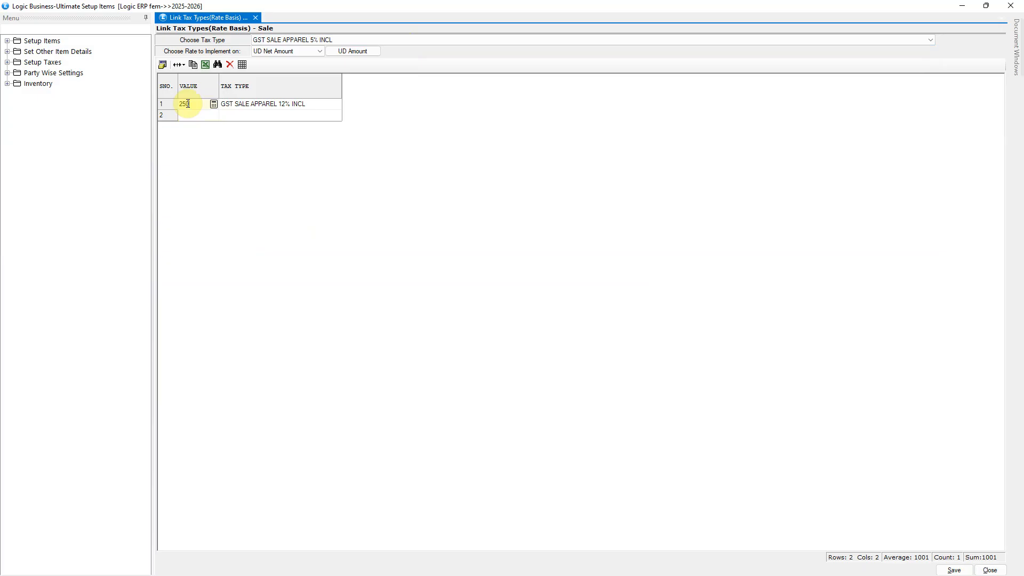
type("01")
key("Return")
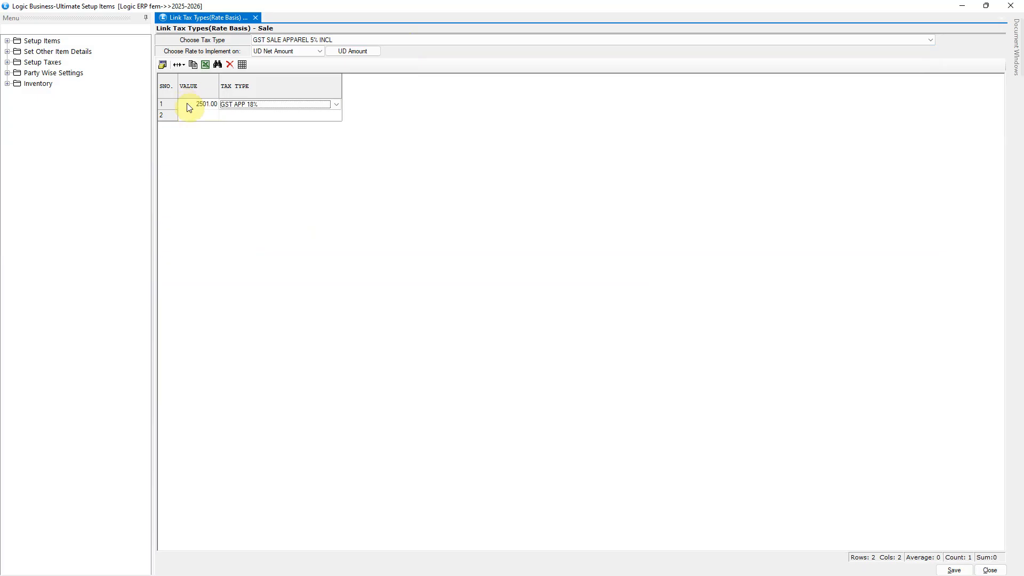
left_click(293, 105)
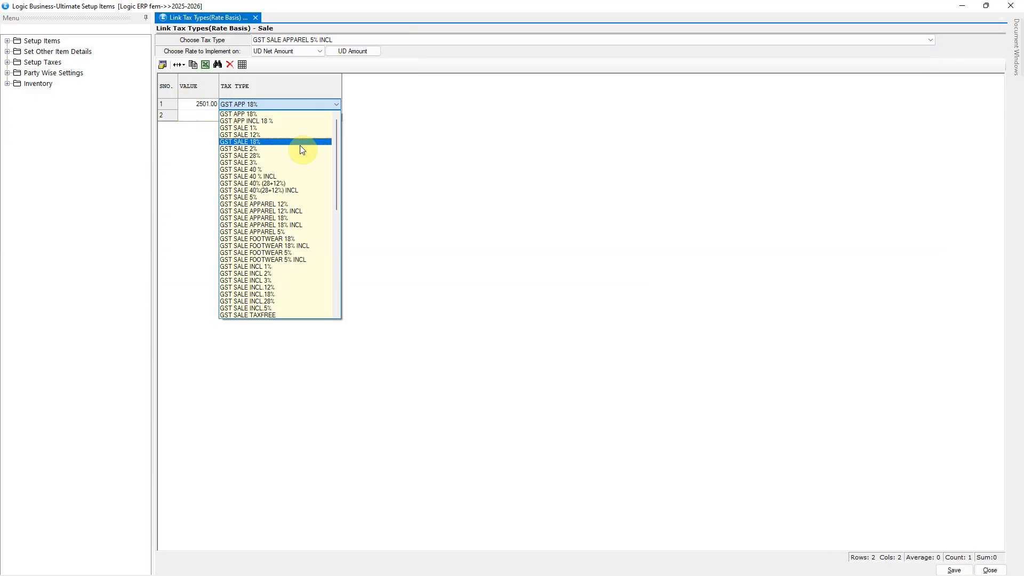
left_click(322, 225)
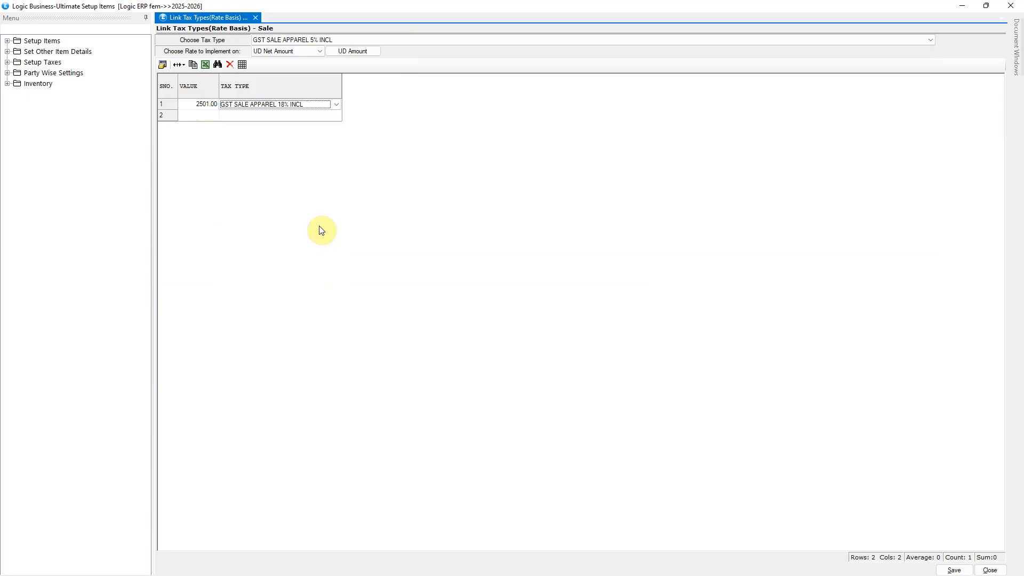
key("Return")
key("Return")
key("Return")
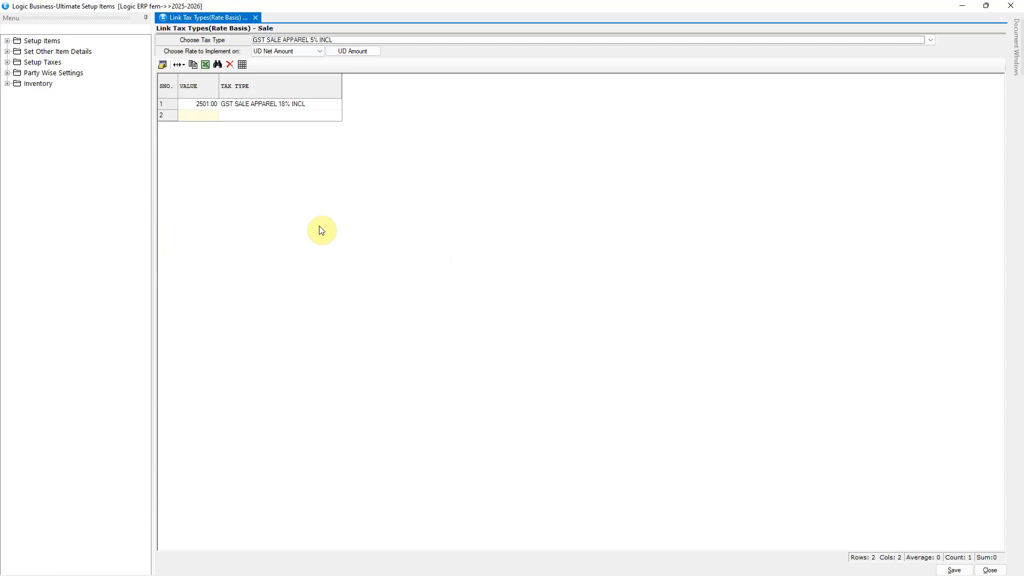
- Choose the IGST SALE APPAREL 5% tax type and review its user-defined net amount components
left_click(422, 40)
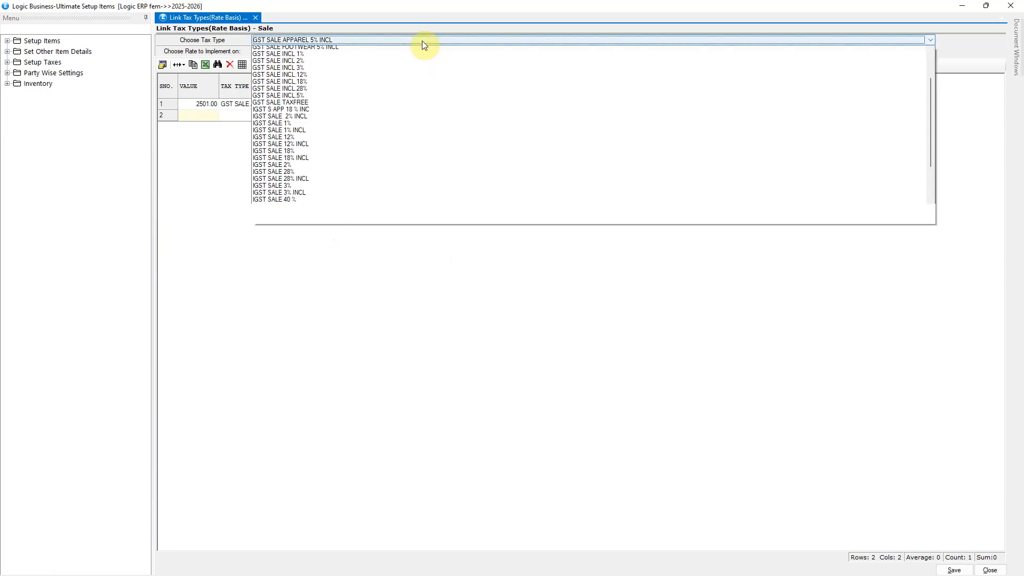
scroll(442, 171, "down", 5)
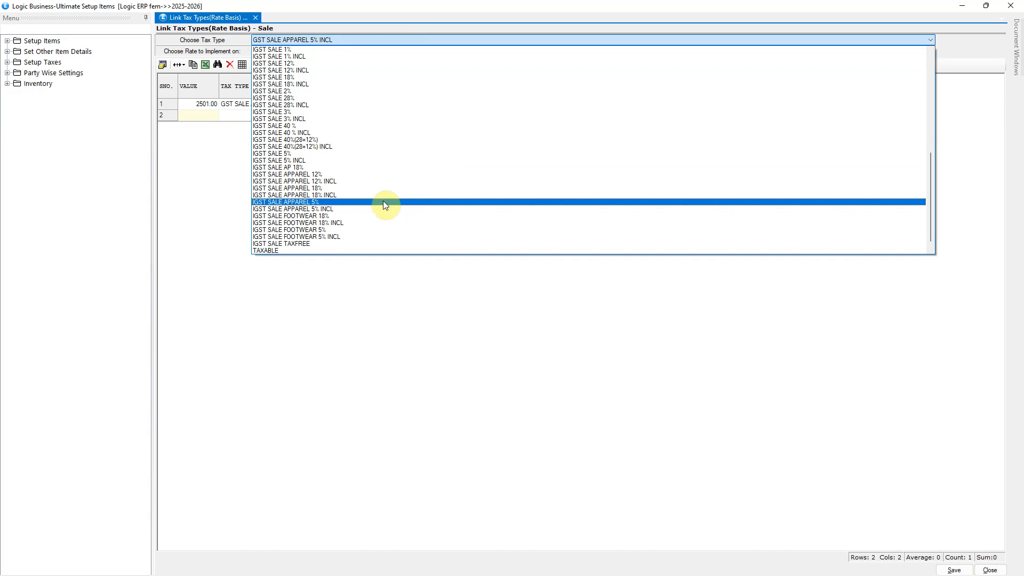
left_click(384, 202)
left_click(369, 49)
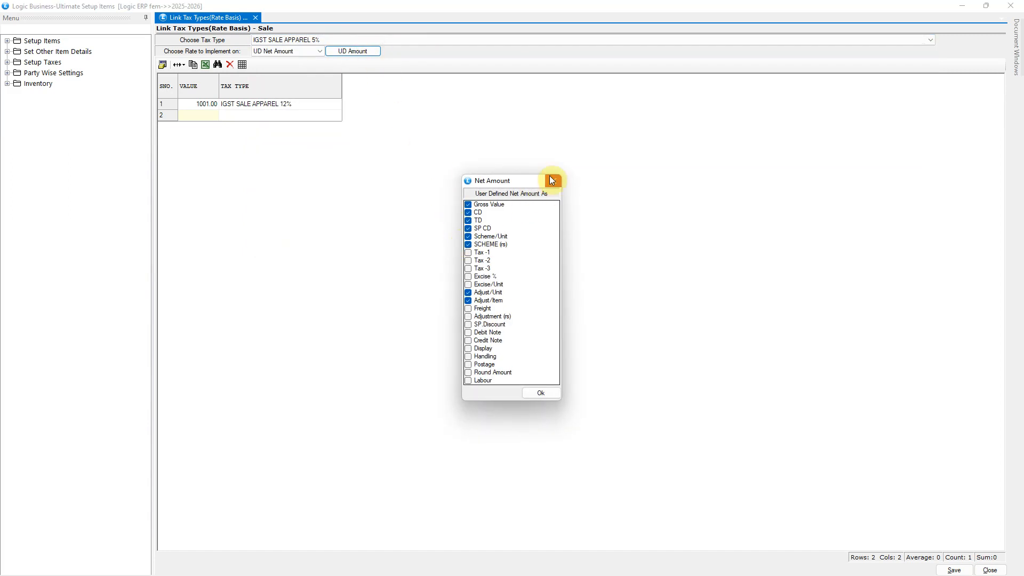
left_click(551, 180)
- Set the first row's value to 2501 with tax type IGST SALE APPAREL 18%, and save the data
left_click(188, 106)
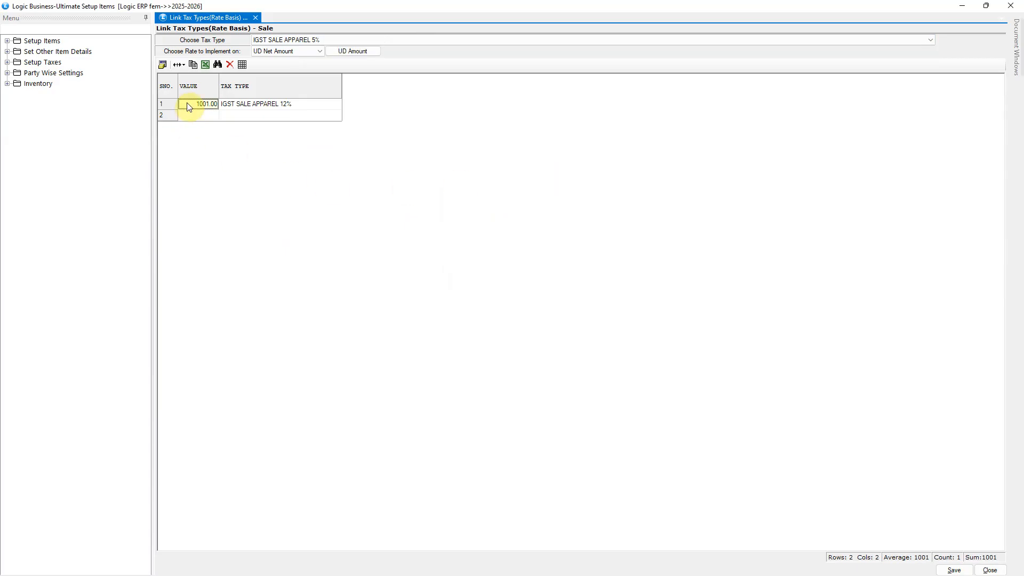
type("2501")
key("Return")
left_click(299, 105)
left_click(299, 105)
scroll(335, 228, "down", 4)
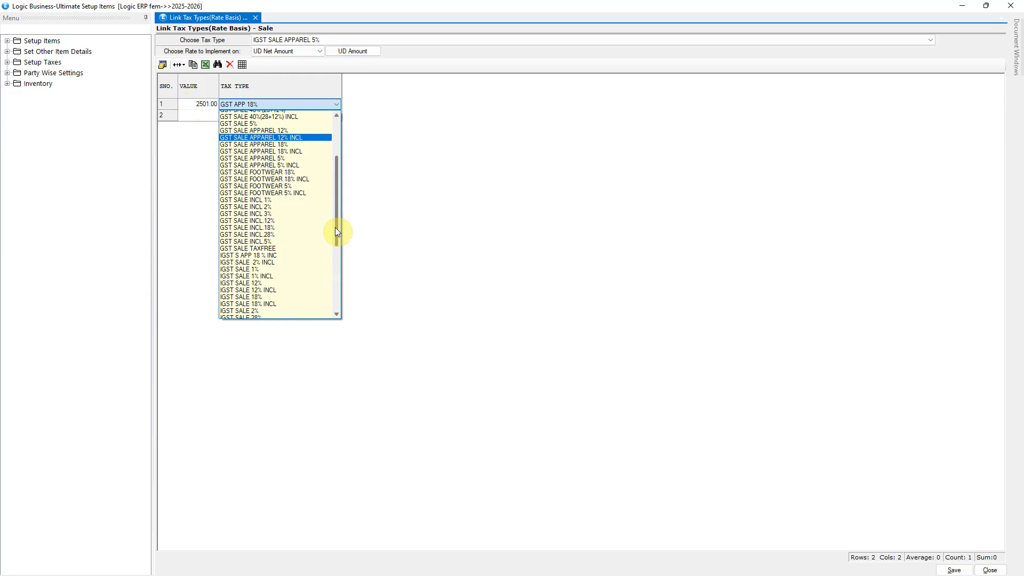
scroll(335, 227, "down", 8)
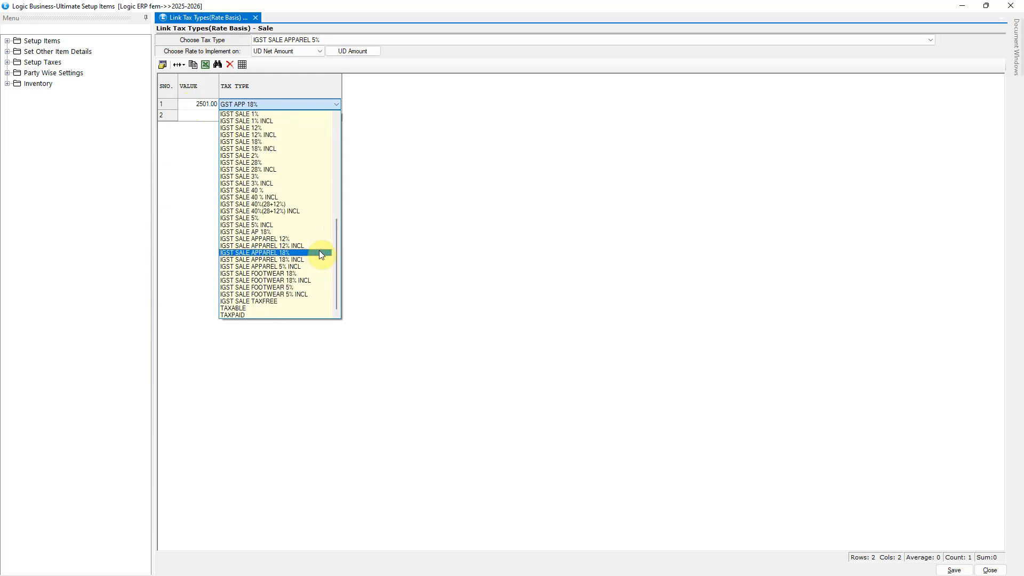
left_click(319, 251)
key("Return")
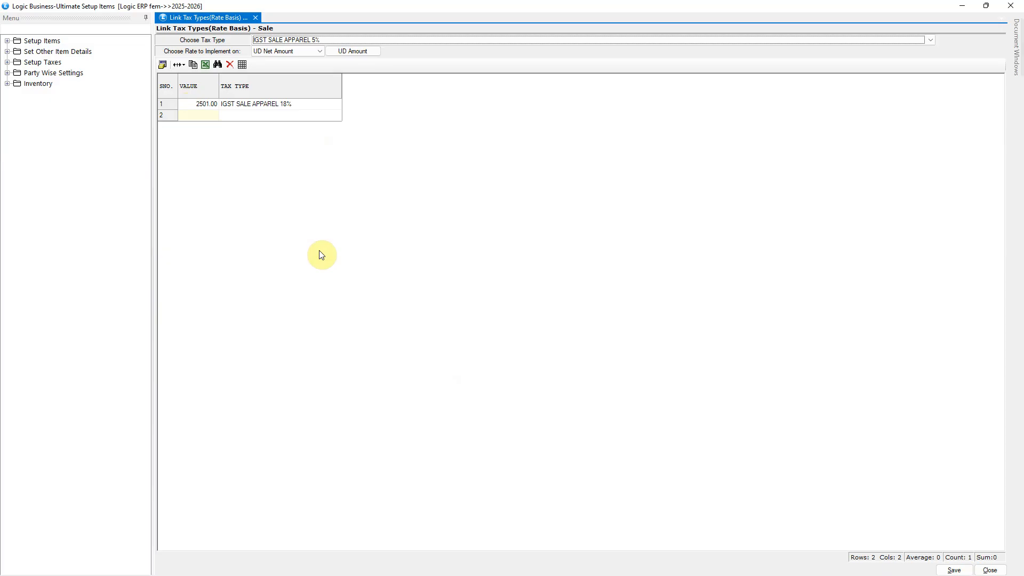
- Choose the IGST SALE APPAREL 5% INCL tax type and review its user-defined net amount components
left_click(325, 41)
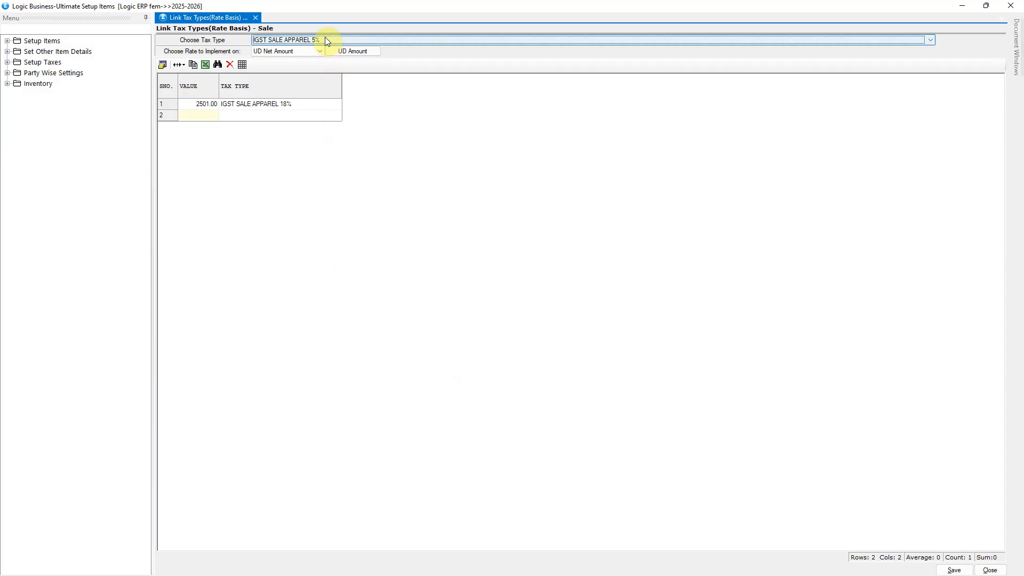
left_click(325, 40)
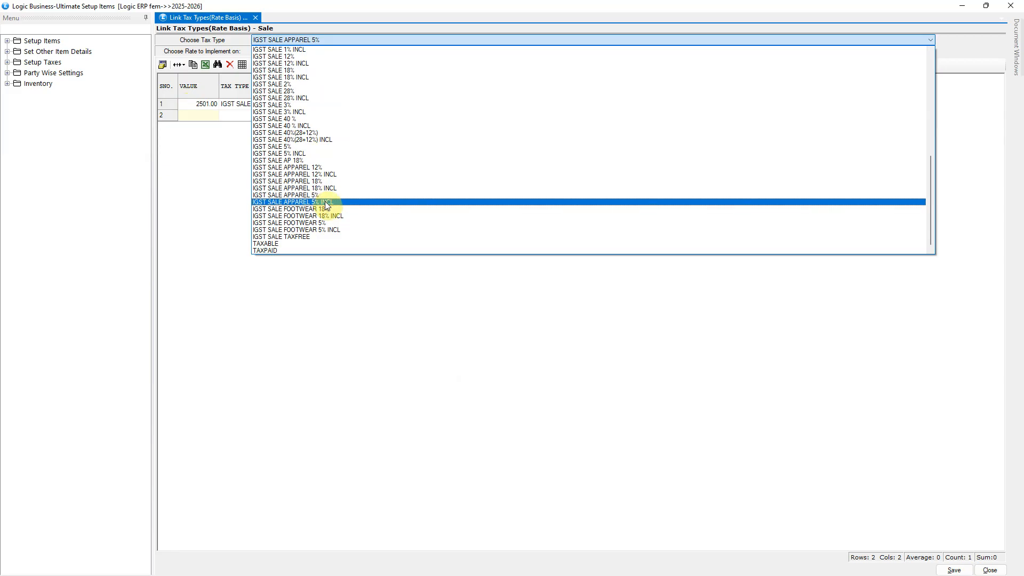
left_click(325, 202)
left_click(343, 51)
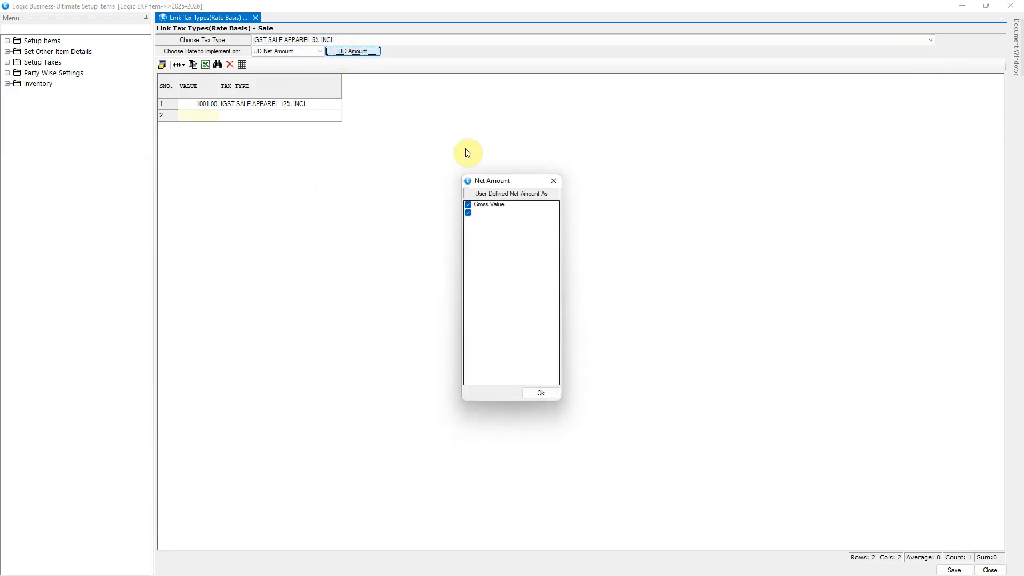
left_click(556, 183)
- Set the first row's value to 2501 with tax type IGST SALE APPAREL 18% INCL, and save the data
left_click(210, 104)
type("2501")
key("Tab")
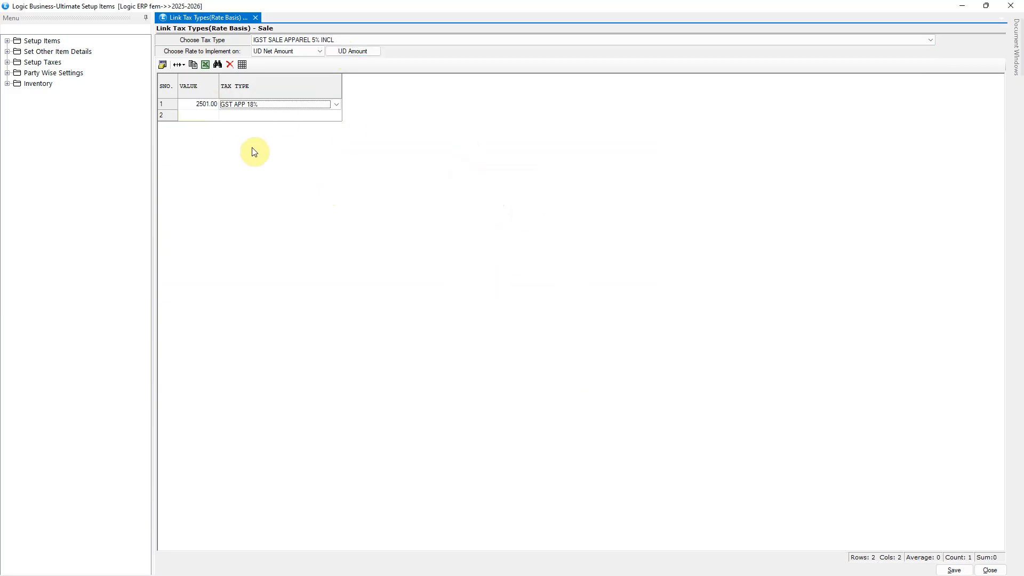
left_click(280, 106)
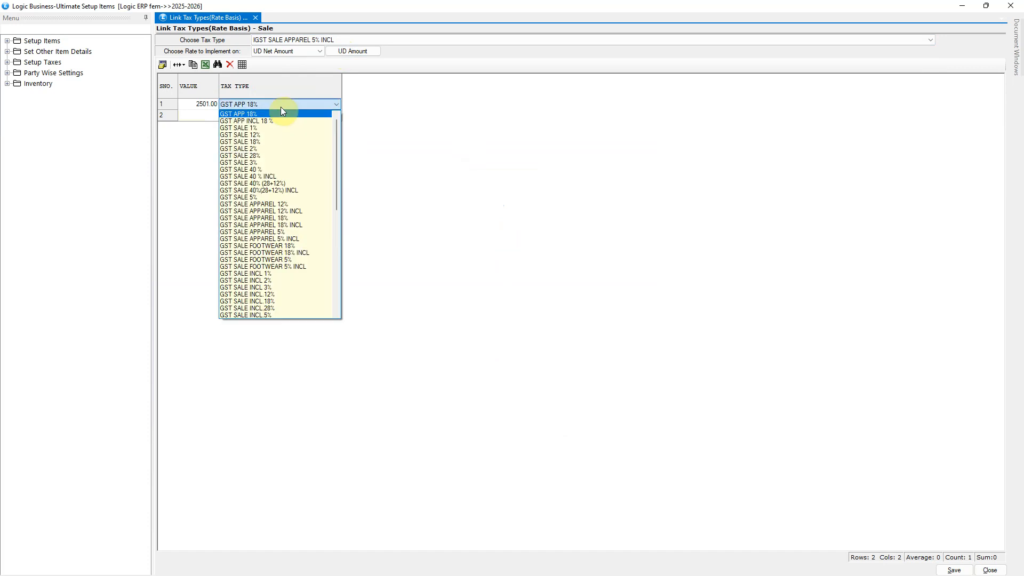
scroll(297, 263, "down", 5)
left_click(296, 262)
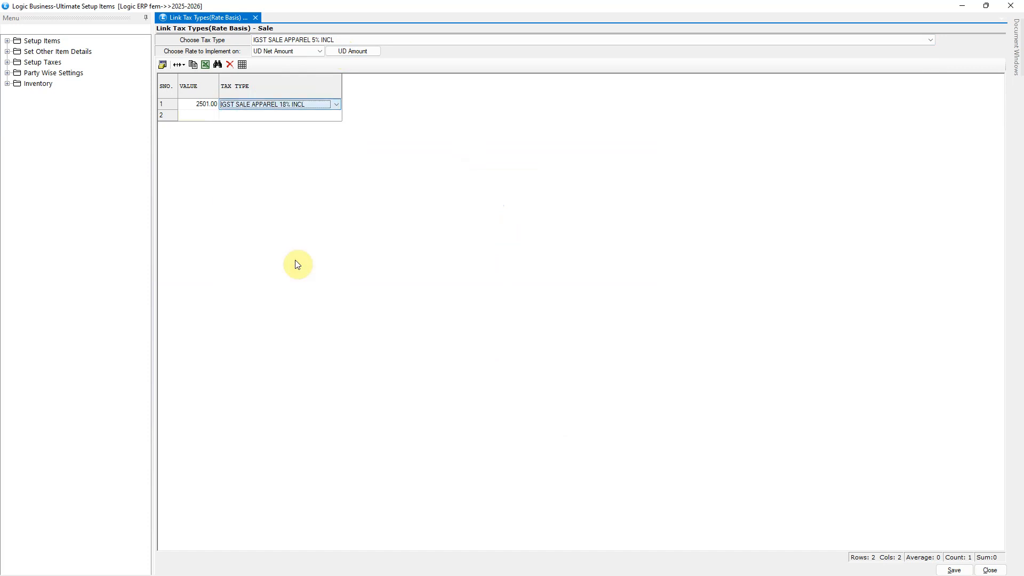
key("alt+s")
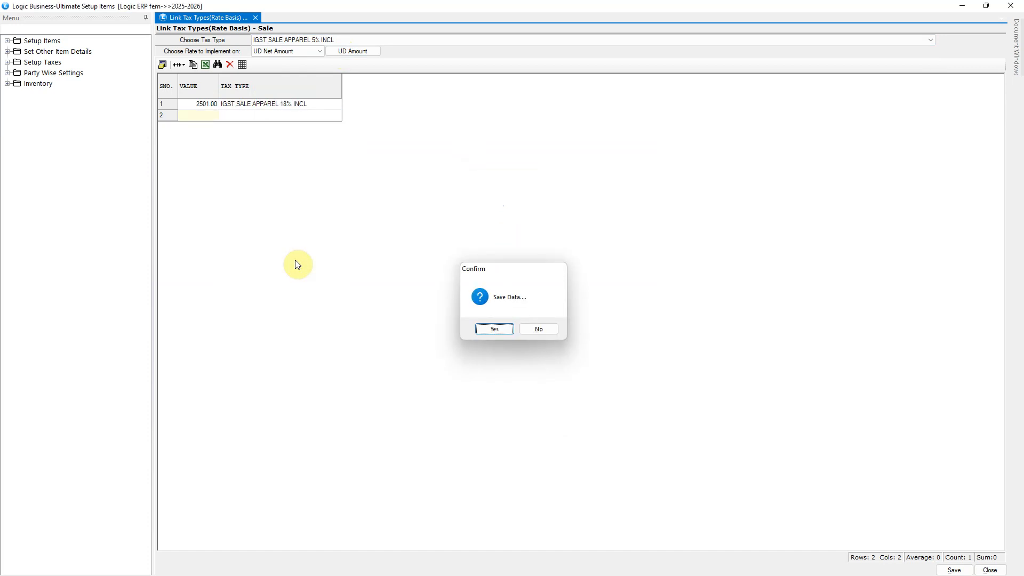
key("Return")
- Open the Link Tax Types(Rate Basis) - Purchase form from the tax setup
left_click(8, 62)
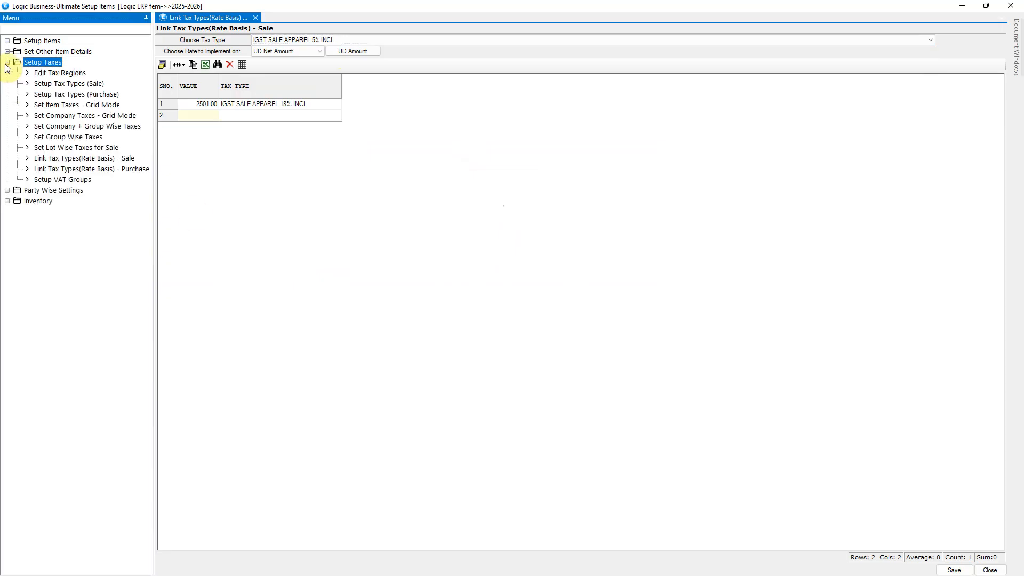
left_click(117, 170)
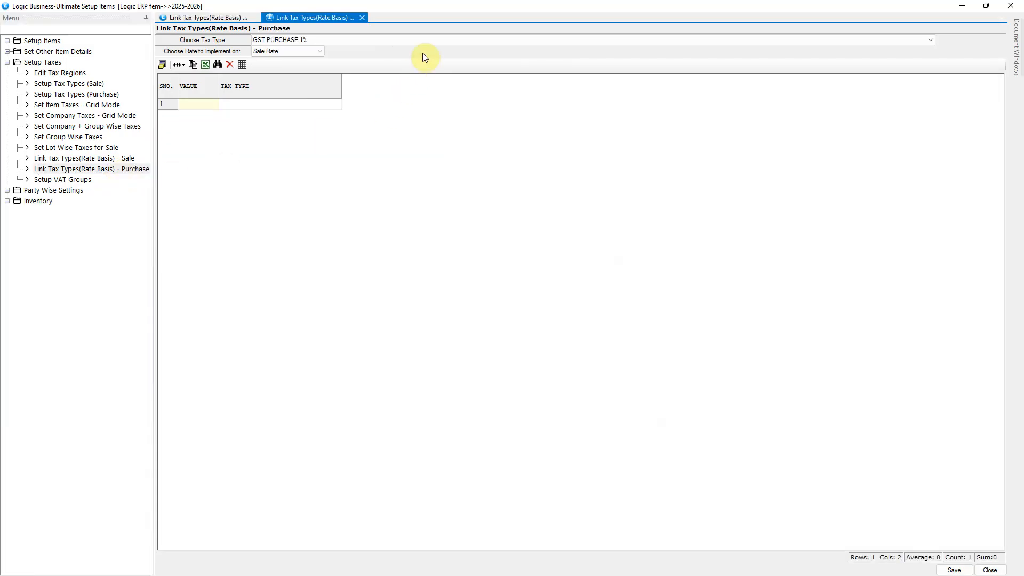
- Choose the GST PURCHASE APPAREL 5% tax type and review its user-defined net amount components
left_click(431, 39)
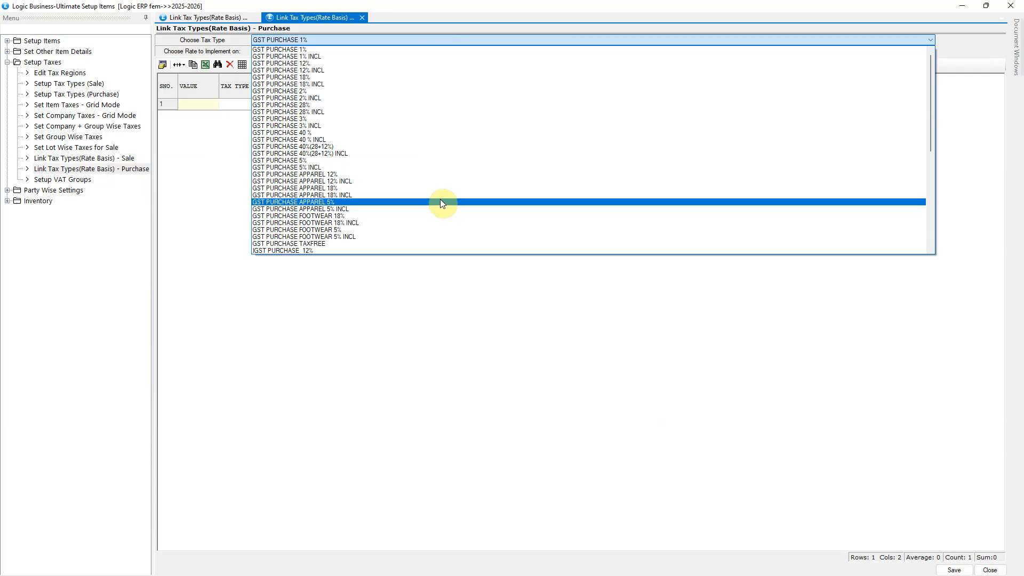
left_click(445, 203)
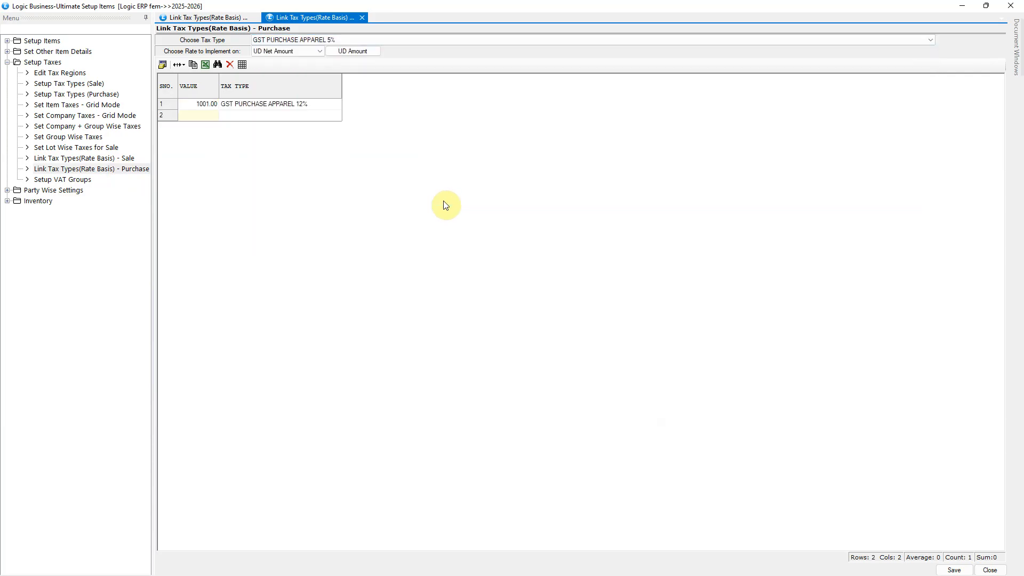
left_click(364, 51)
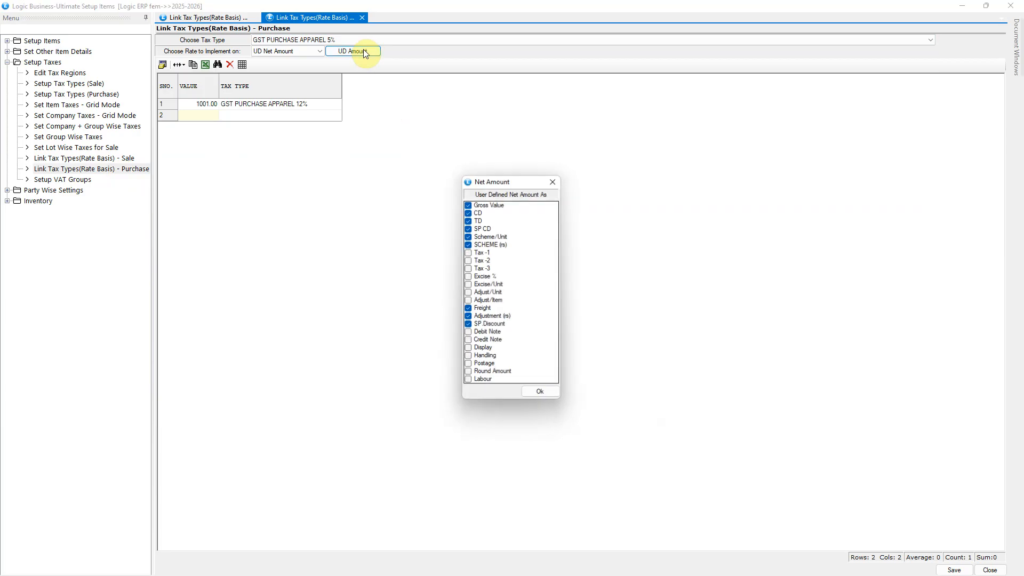
left_click(553, 180)
- Set the first row's value to 2501 with tax type GST PURCHASE APPAREL 18%, and save the data
left_click(213, 105)
type("2501")
key("Tab")
left_click(299, 102)
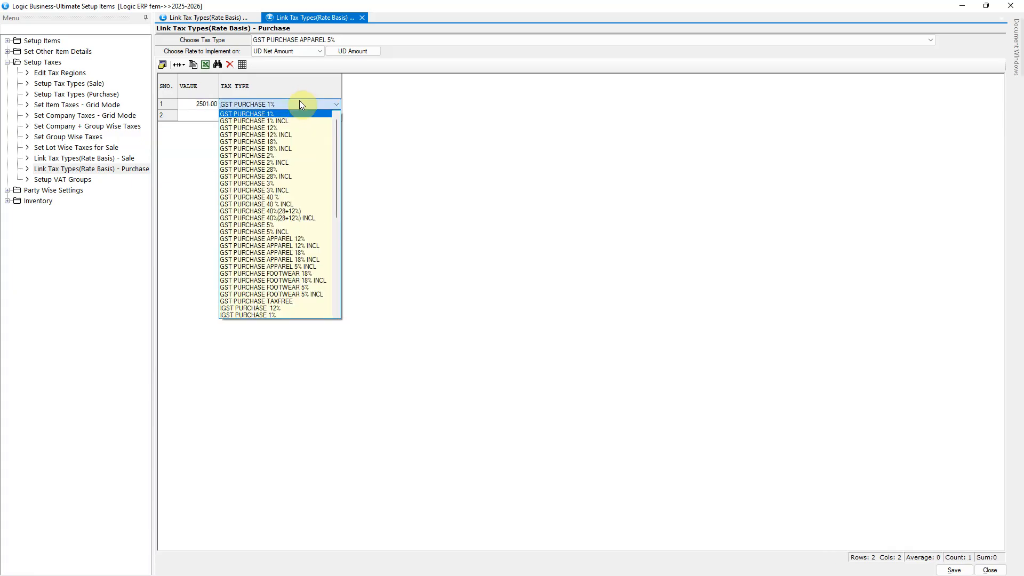
left_click(318, 253)
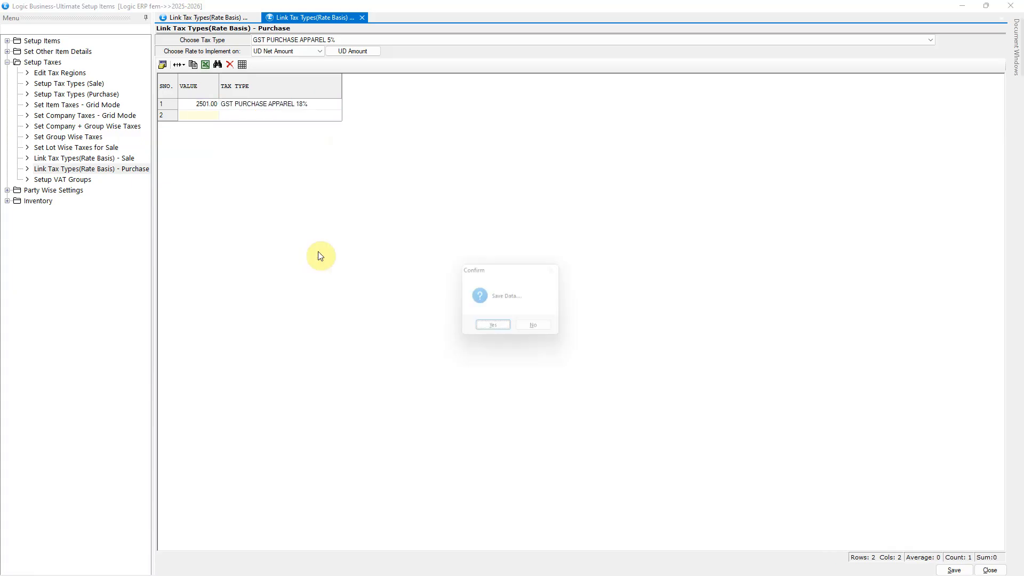
- Choose the GST PURCHASE APPAREL 5% INCL tax type and review its user-defined net amount components
left_click(431, 35)
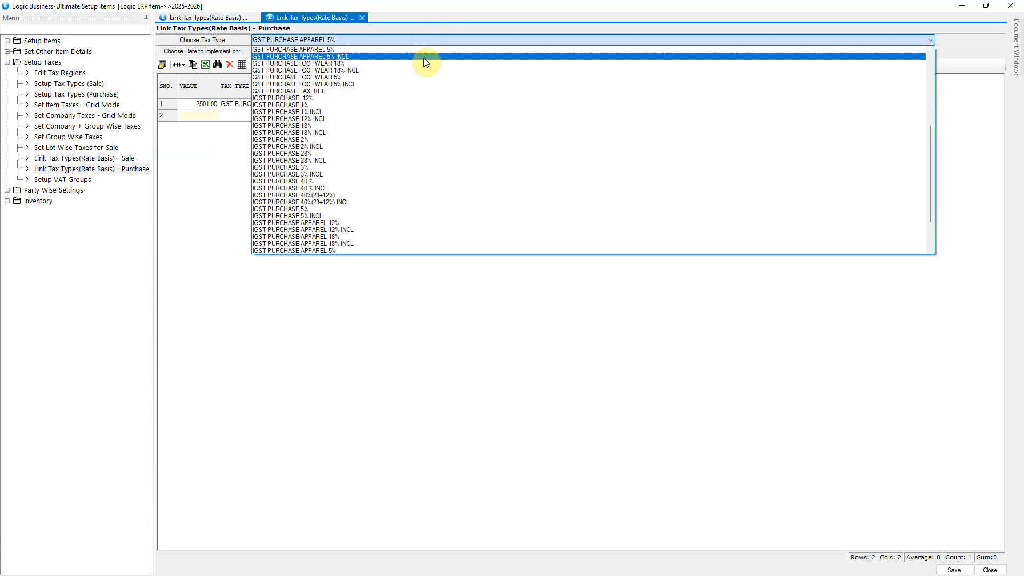
left_click(423, 62)
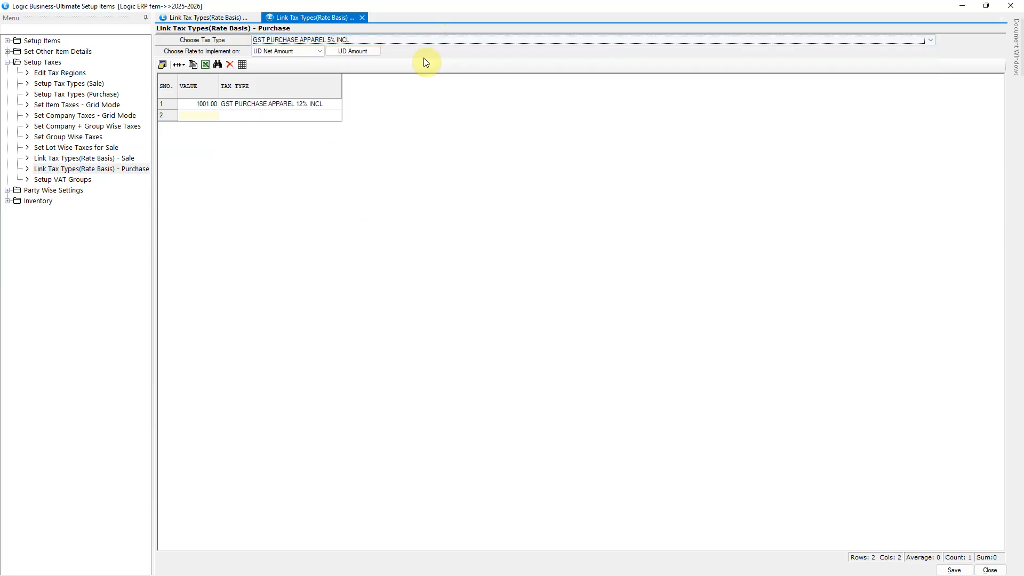
left_click(352, 53)
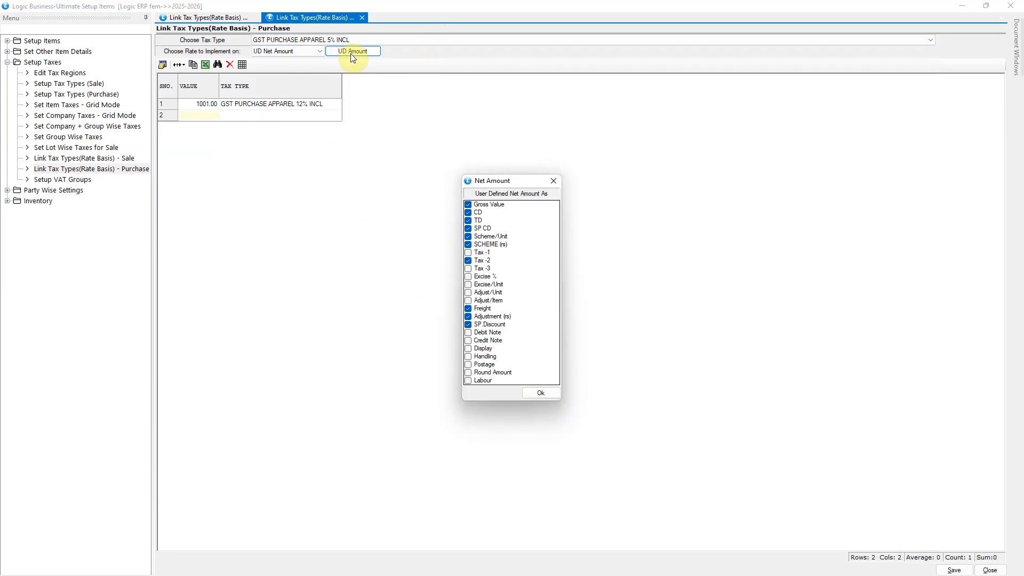
left_click(553, 181)
- Set the first row's value to 2501 with tax type GST PURCHASE APPAREL 18% INCL, and save the data
left_click(201, 105)
left_click(201, 105)
type("2501")
key("Tab")
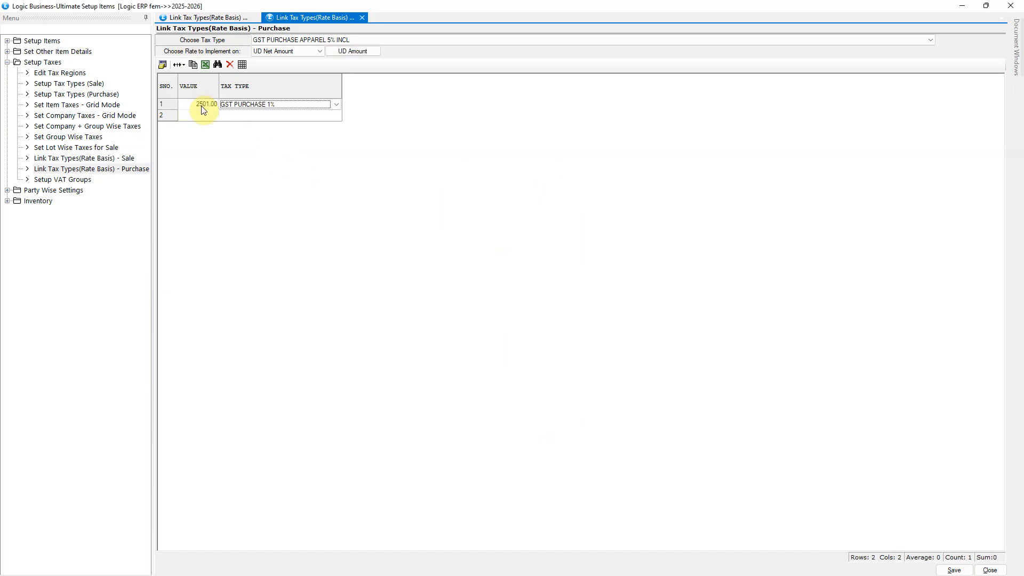
left_click(337, 104)
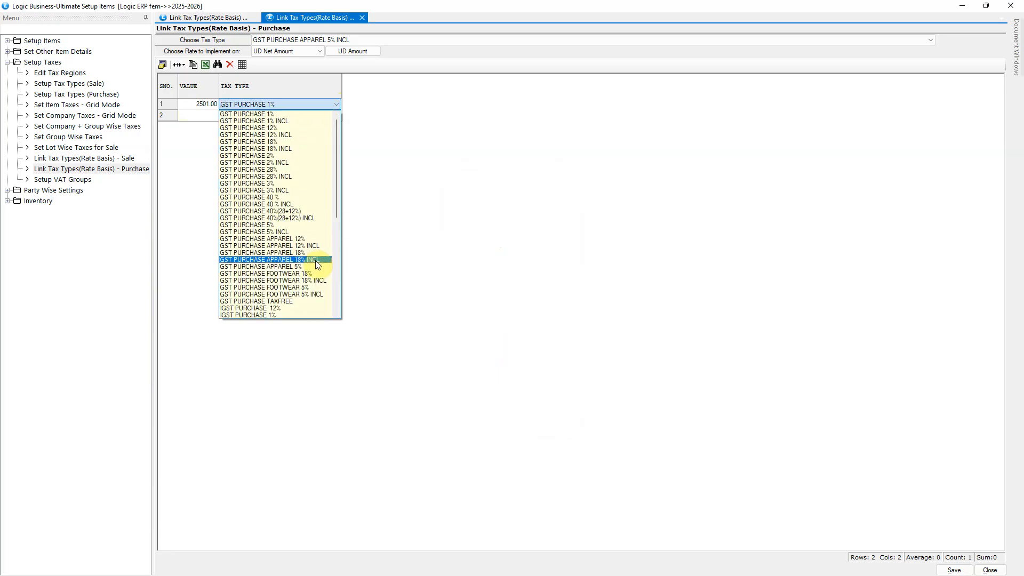
left_click(317, 260)
key("Return")
key("alt+s")
key("Return")
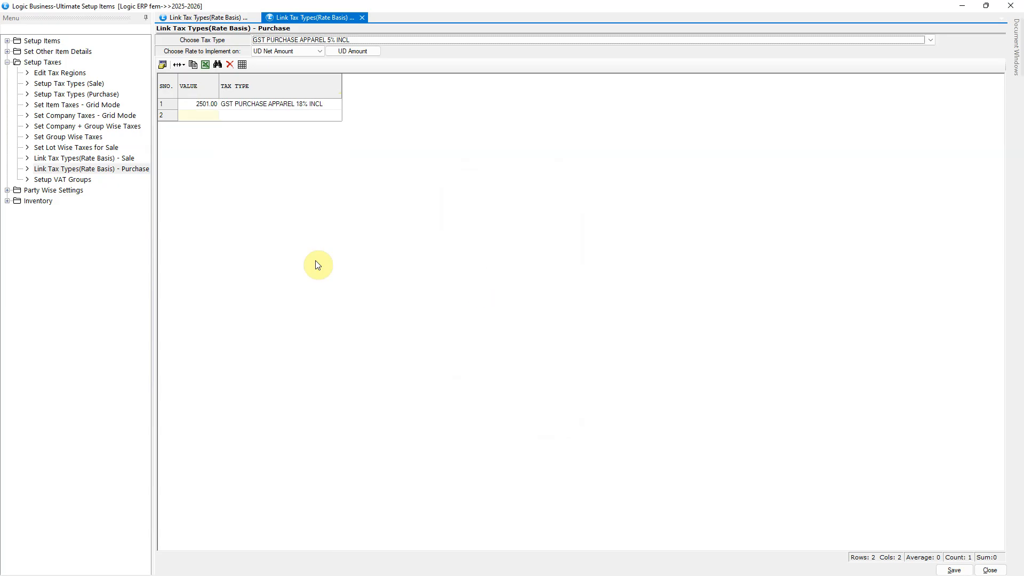
- Choose the IGST PURCHASE APPAREL 5% tax type and review its user-defined net amount components
left_click(483, 40)
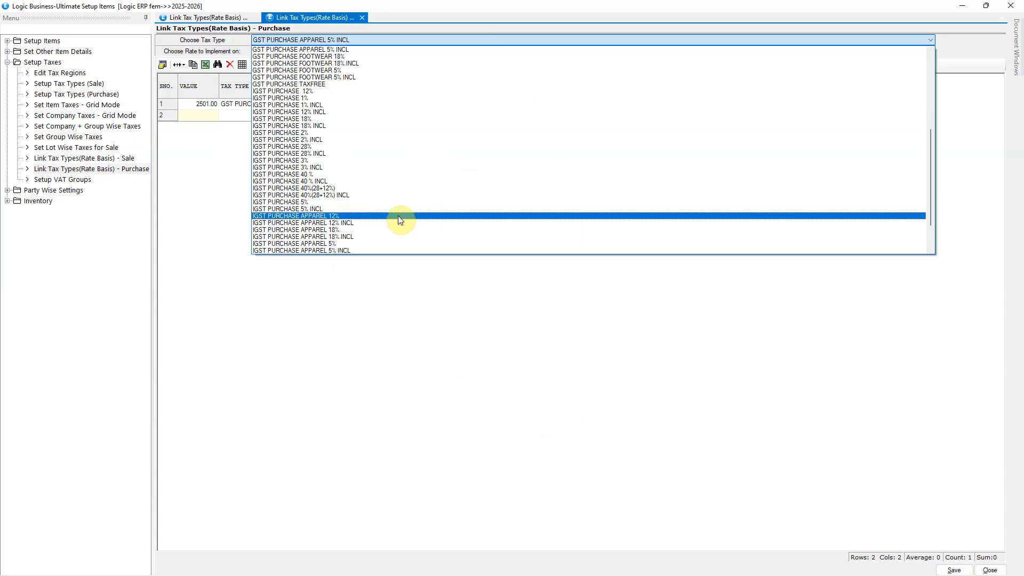
left_click(395, 243)
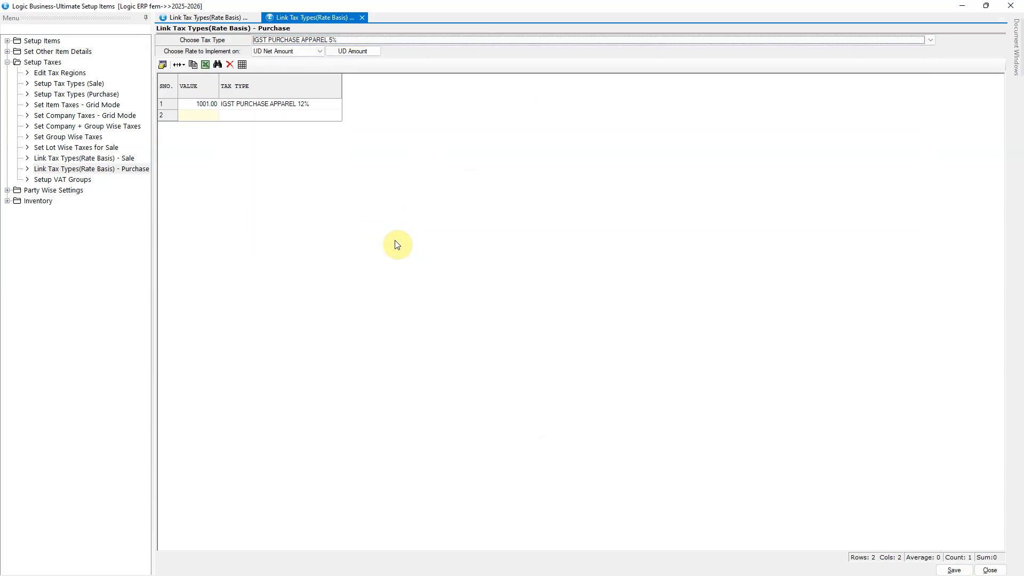
left_click(353, 51)
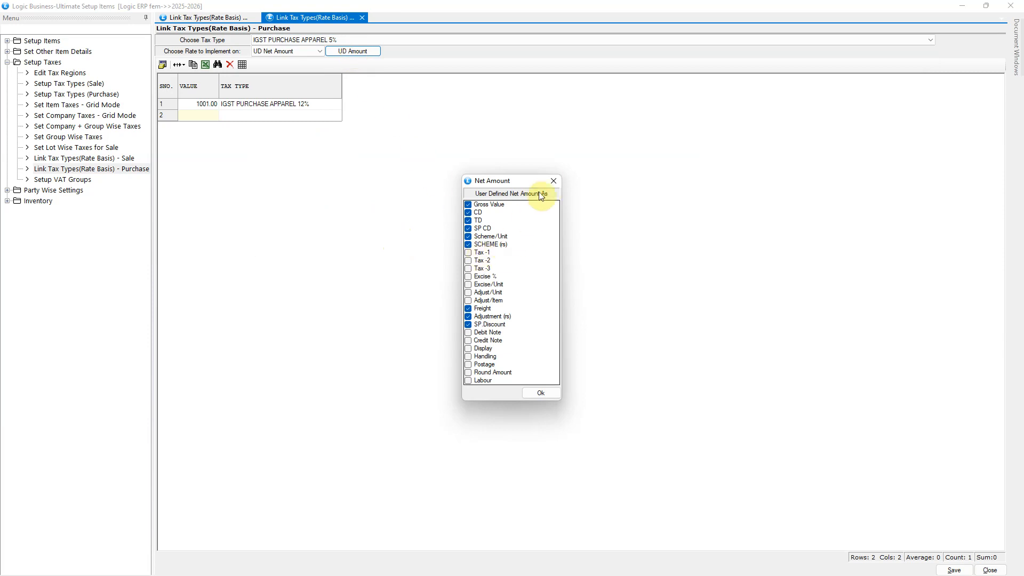
left_click(552, 181)
- Set the first row's value to 2501 with tax type IGST PURCHASE APPAREL 18%, and save the data
left_click(206, 103)
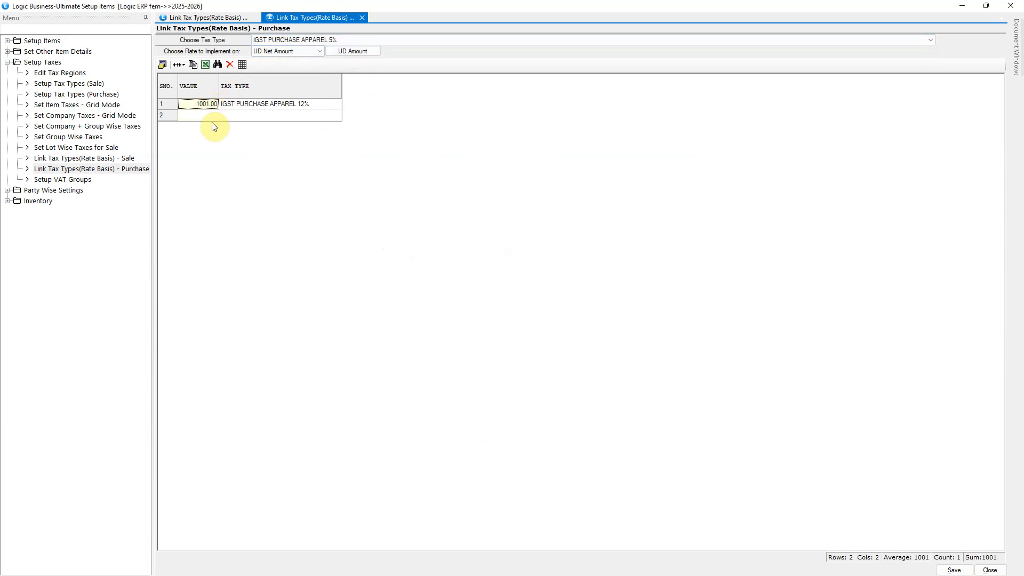
type("2501")
key("Tab")
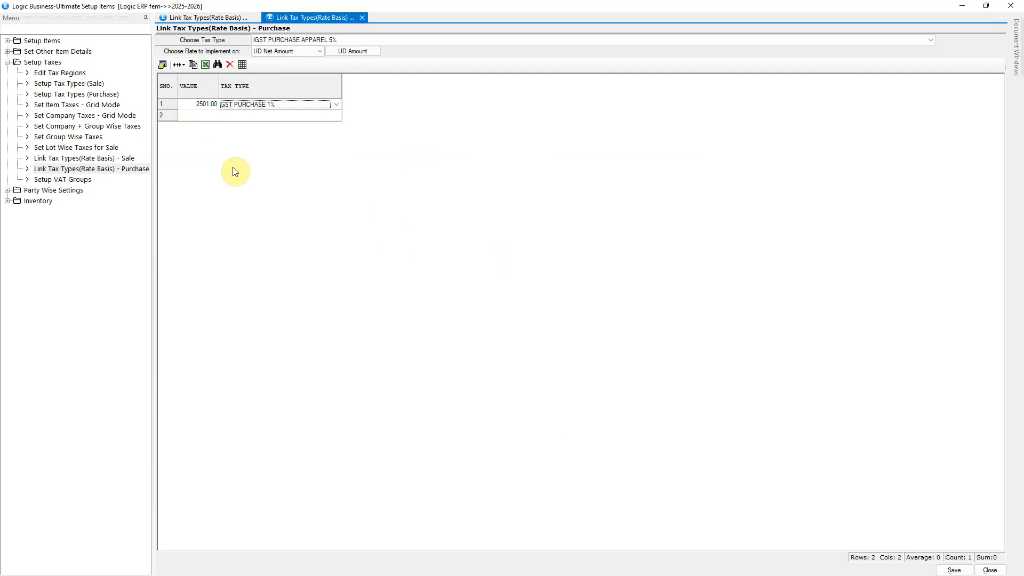
left_click(291, 106)
scroll(288, 234, "down", 9)
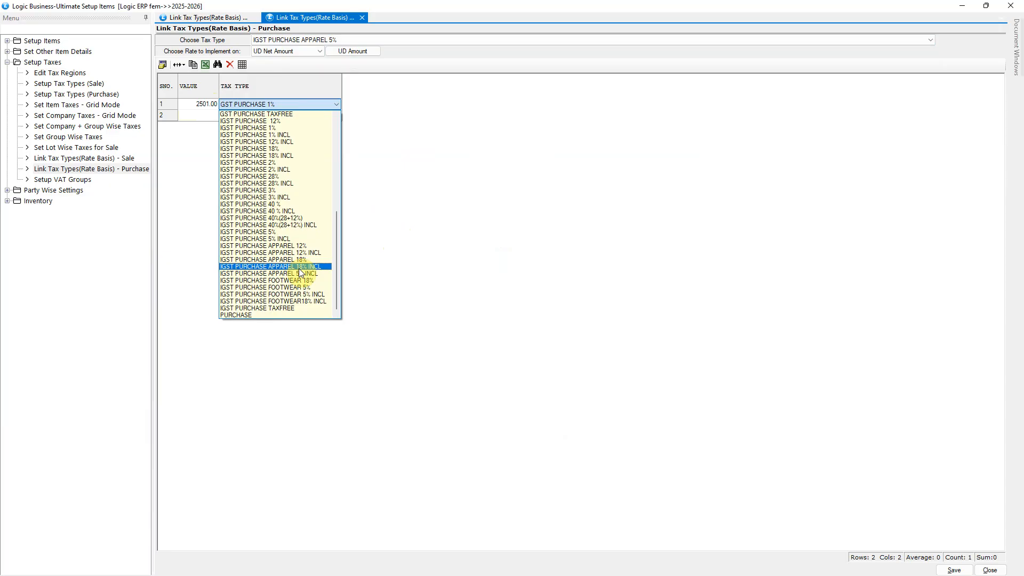
left_click(303, 260)
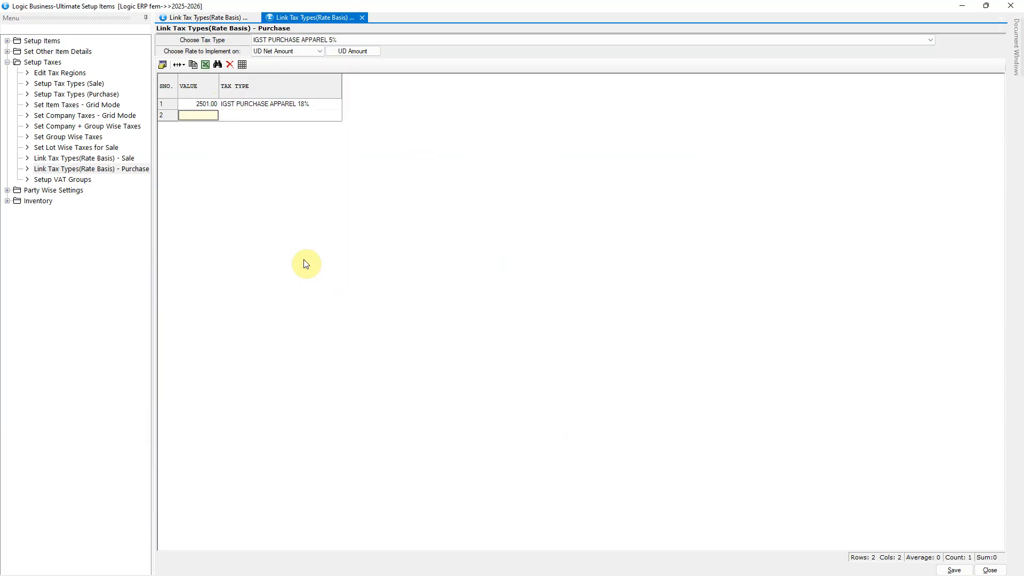
key("Return")
key("Return")
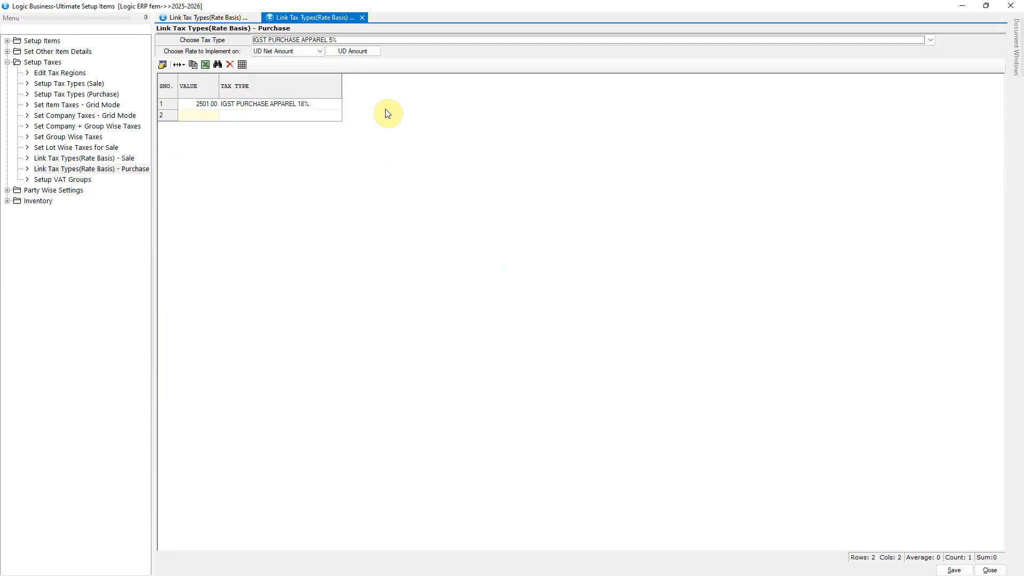
- Choose the IGST PURCHASE APPAREL 5% INCL tax type and review its user-defined net amount components
left_click(404, 40)
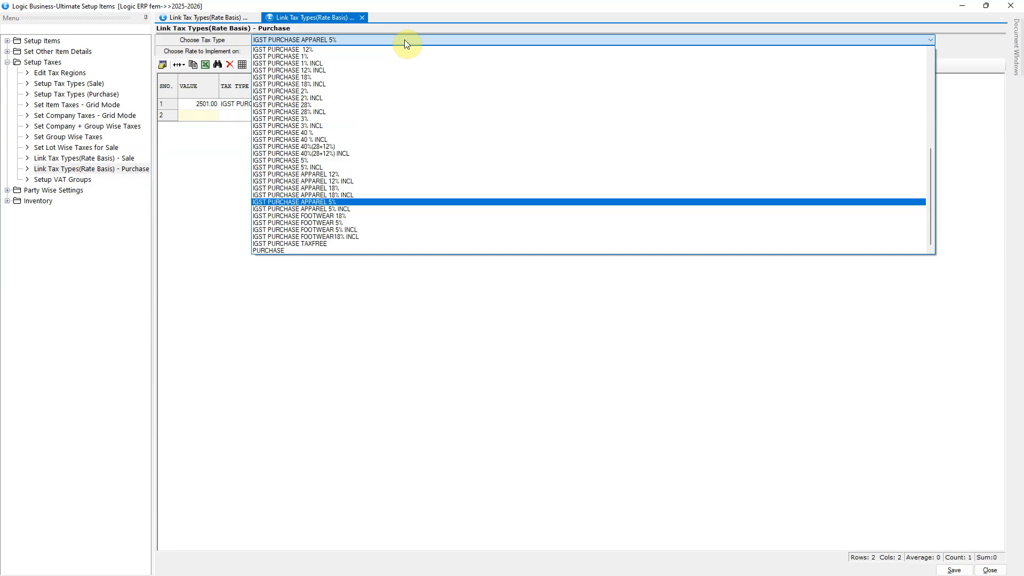
left_click(366, 213)
left_click(353, 51)
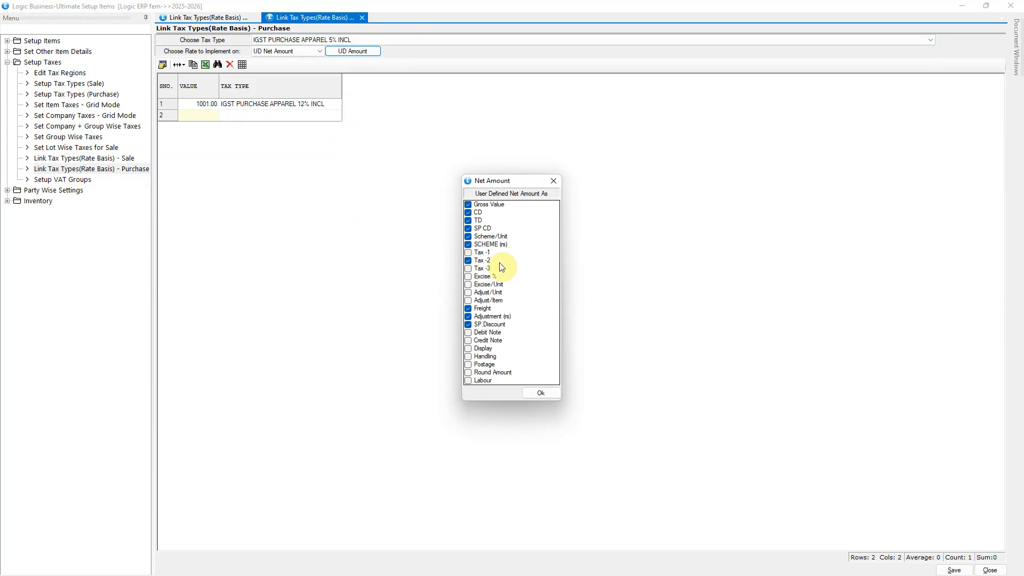
left_click(553, 180)
- Set the first row's value to 2501 with tax type IGST PURCHASE APPAREL 18% INCL, and save the data
left_click(216, 105)
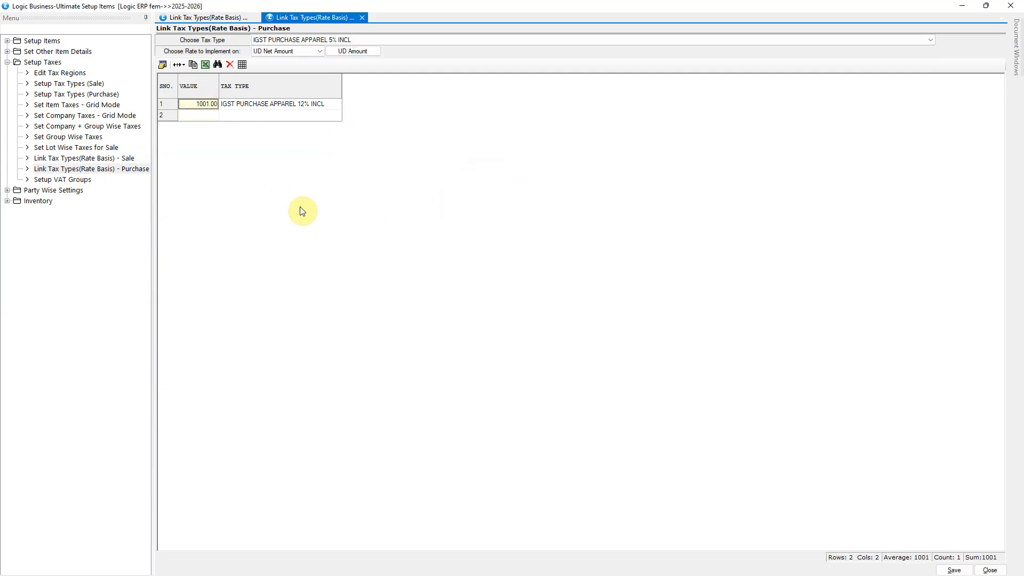
type("2501")
key("Return")
type("G")
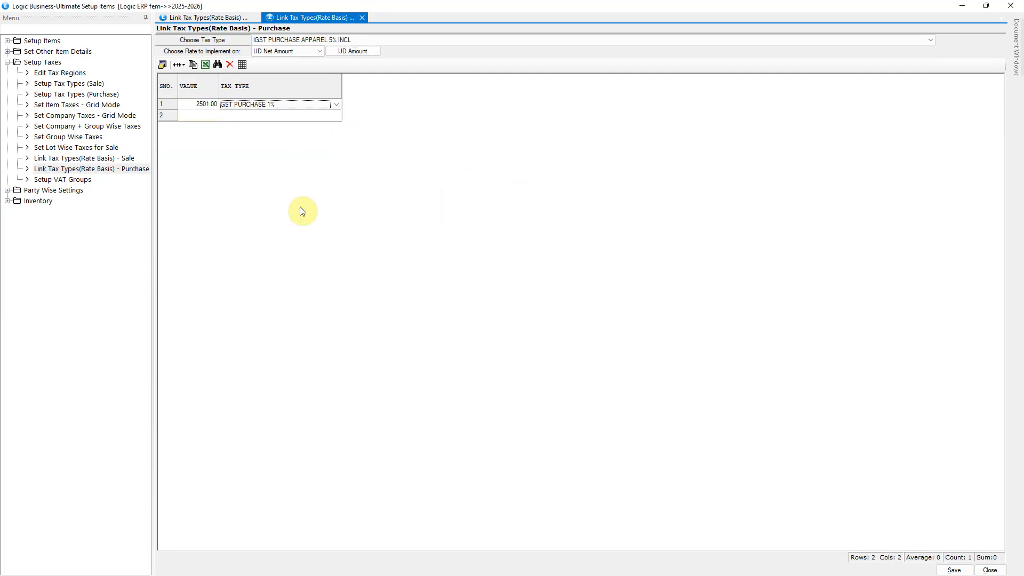
left_click(315, 106)
scroll(317, 260, "down", 7)
scroll(316, 261, "down", 3)
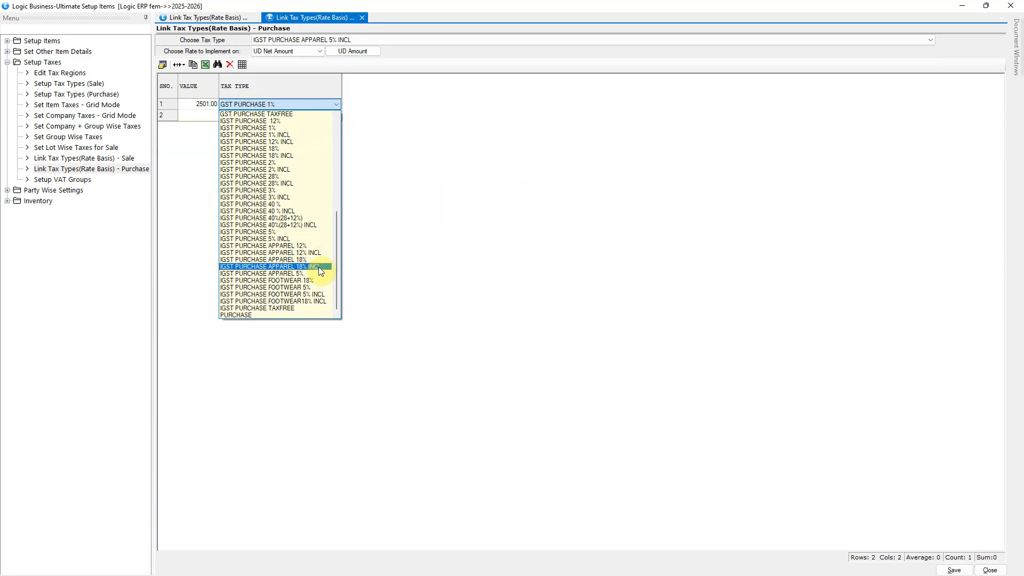
left_click(330, 266)
key("Return")
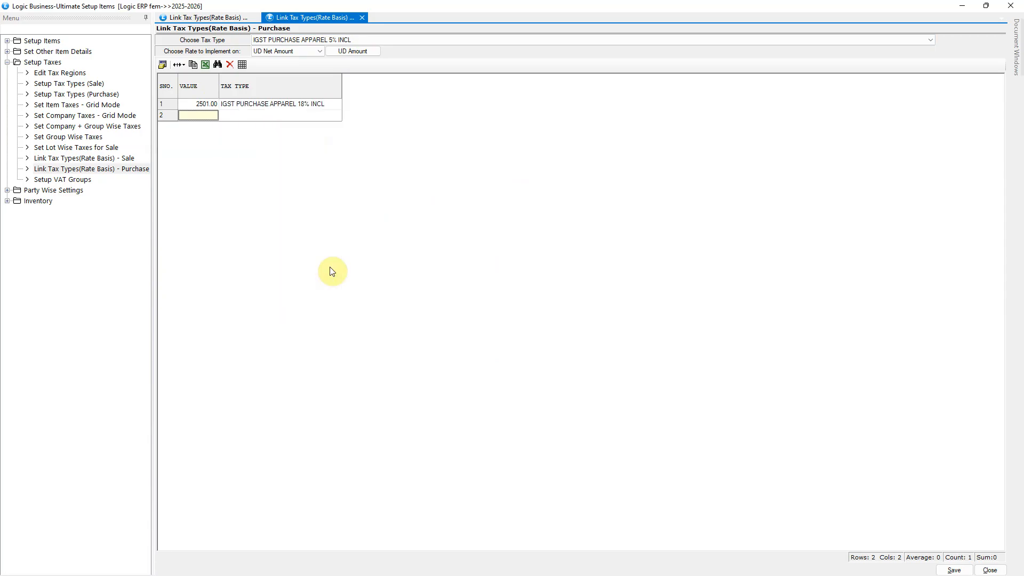
key("Return")
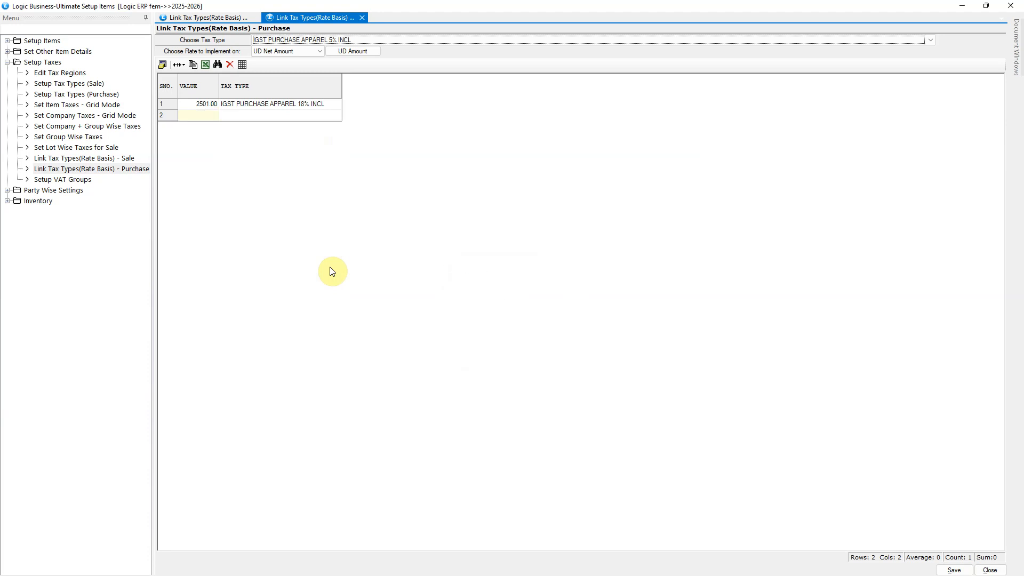